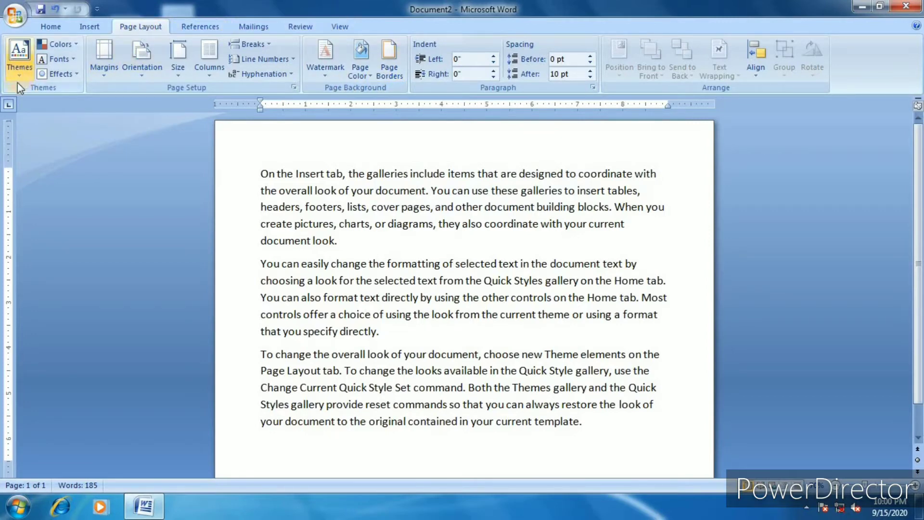
# Apply the Foundry theme to the document and reset it to the theme from the template.
pyautogui.click(350, 263)
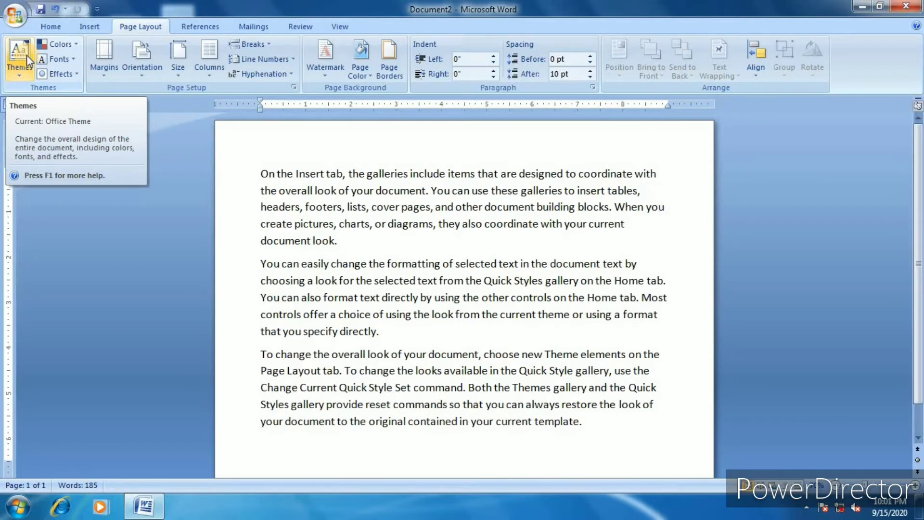
pyautogui.click(21, 77)
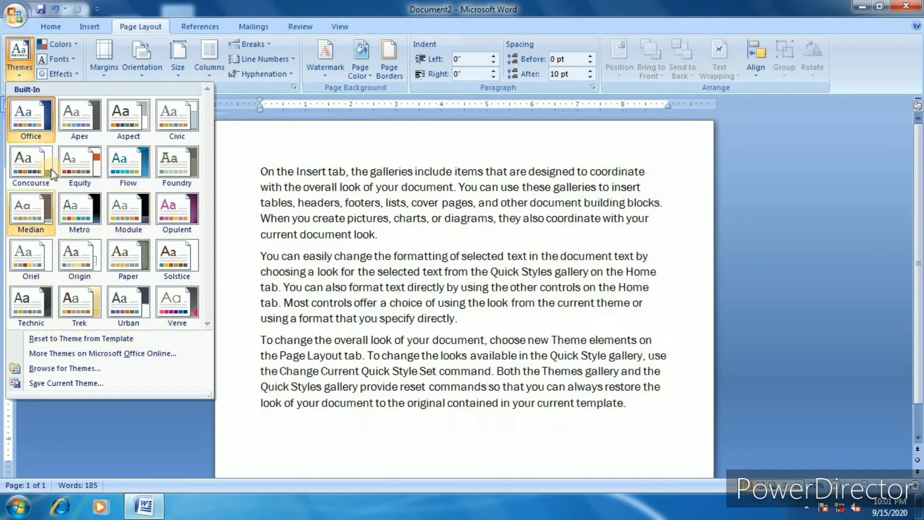
pyautogui.click(177, 171)
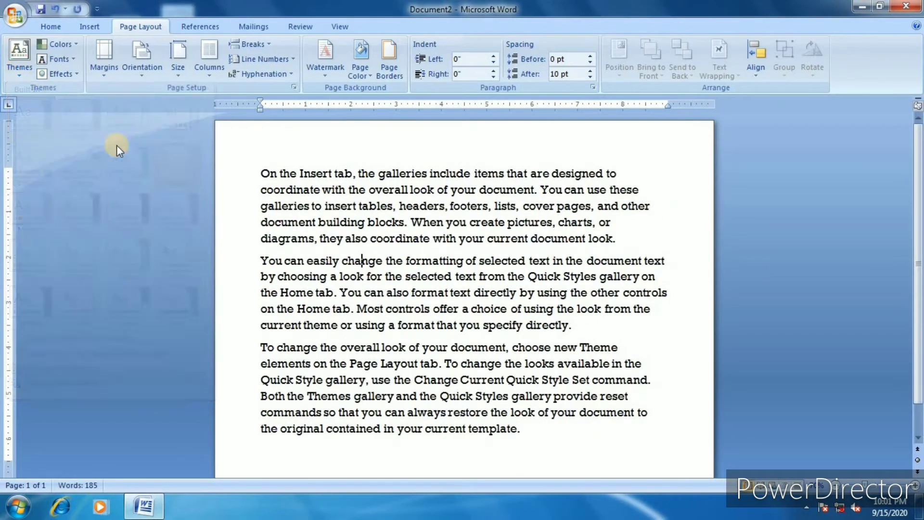
pyautogui.click(11, 71)
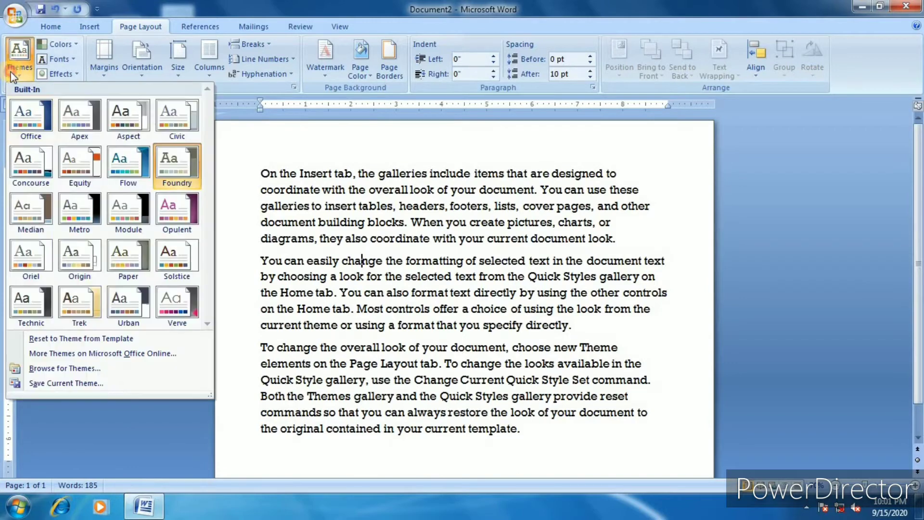
pyautogui.click(93, 340)
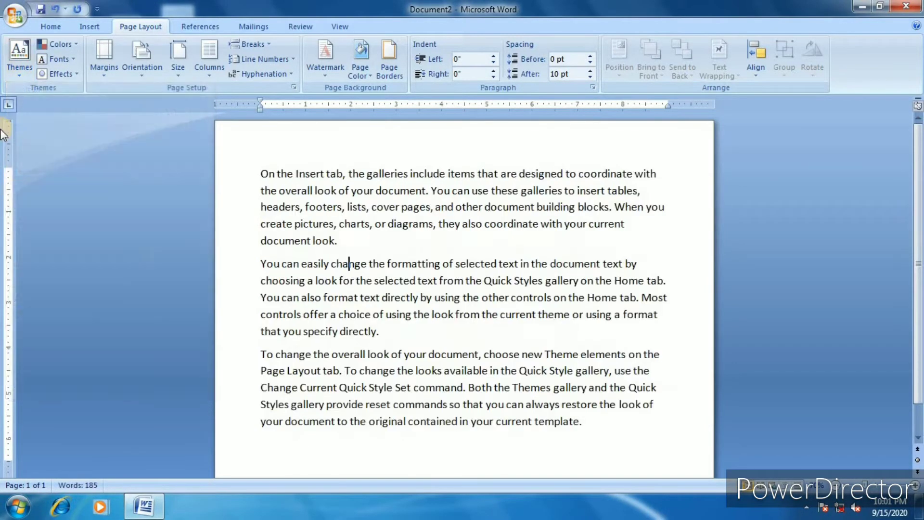
# Browse the Documents library for theme files and leave without choosing one.
pyautogui.click(17, 58)
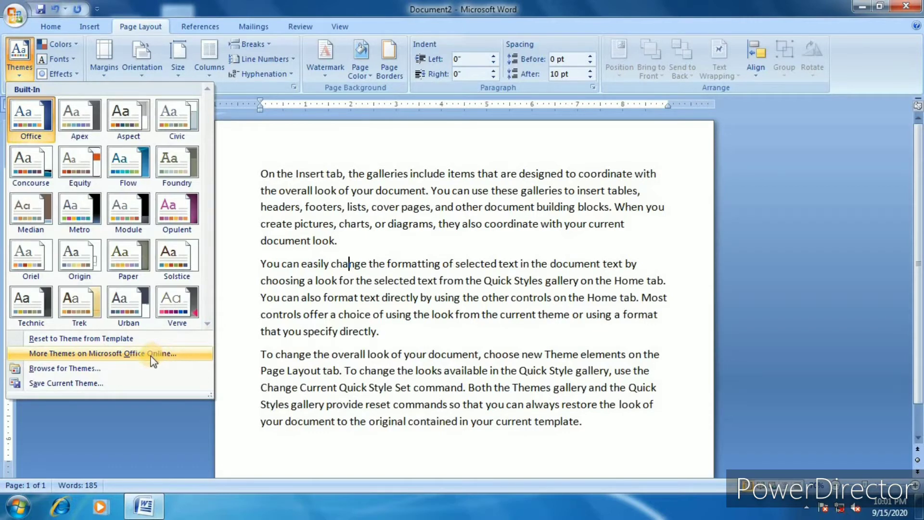
pyautogui.click(67, 369)
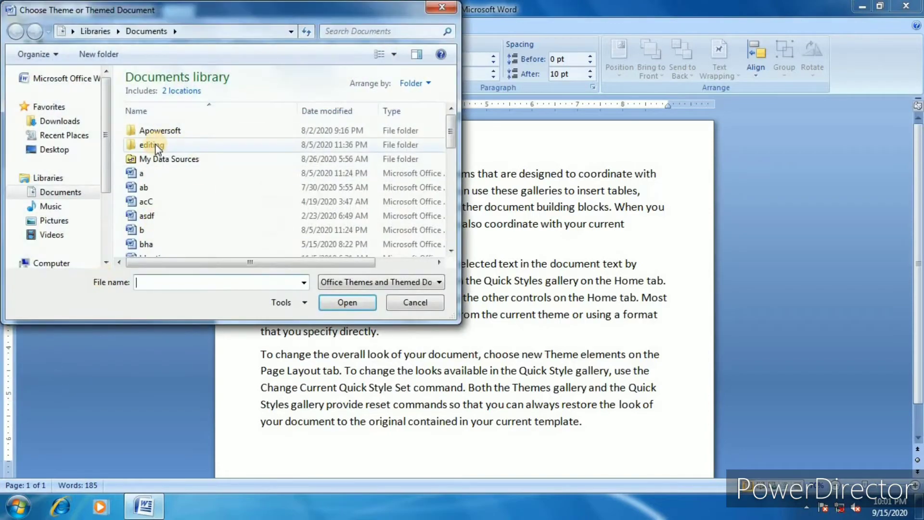
pyautogui.click(402, 302)
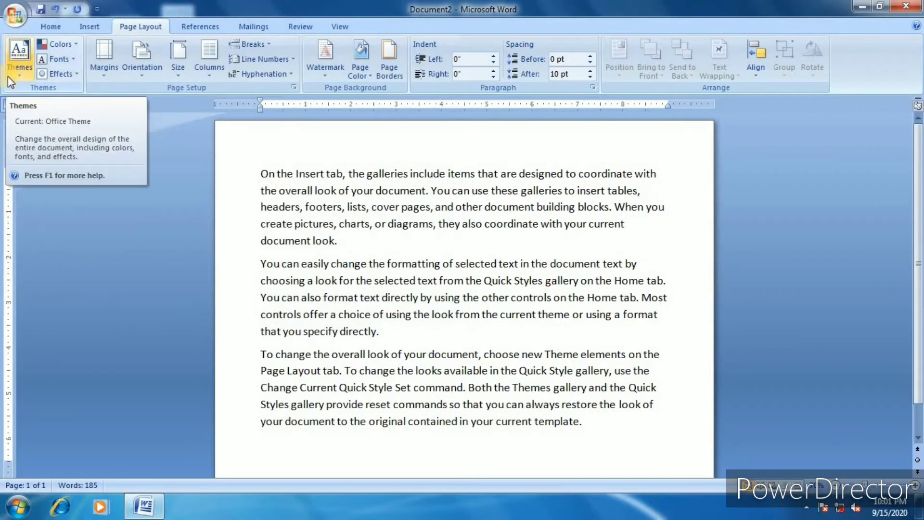
# Look through the custom and built-in theme font sets without applying one.
pyautogui.click(64, 61)
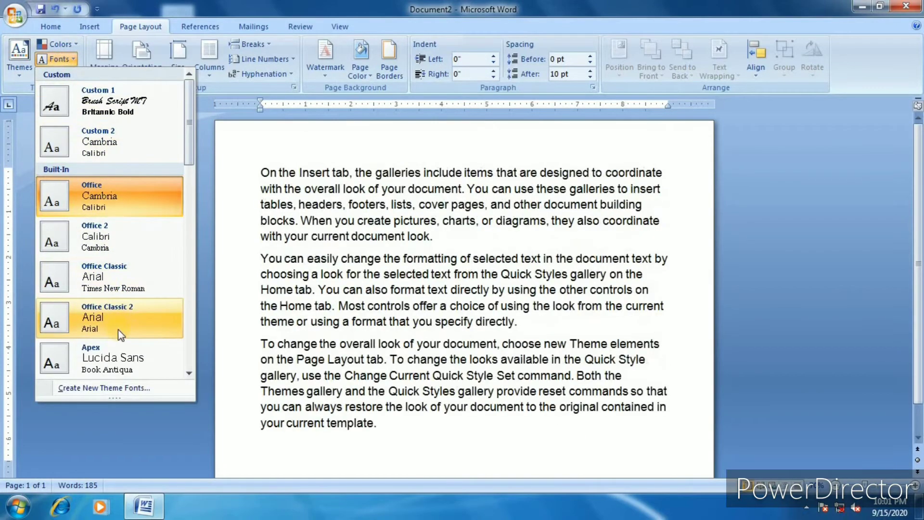
pyautogui.moveTo(188, 112); pyautogui.dragTo(203, 77)
pyautogui.click(330, 245)
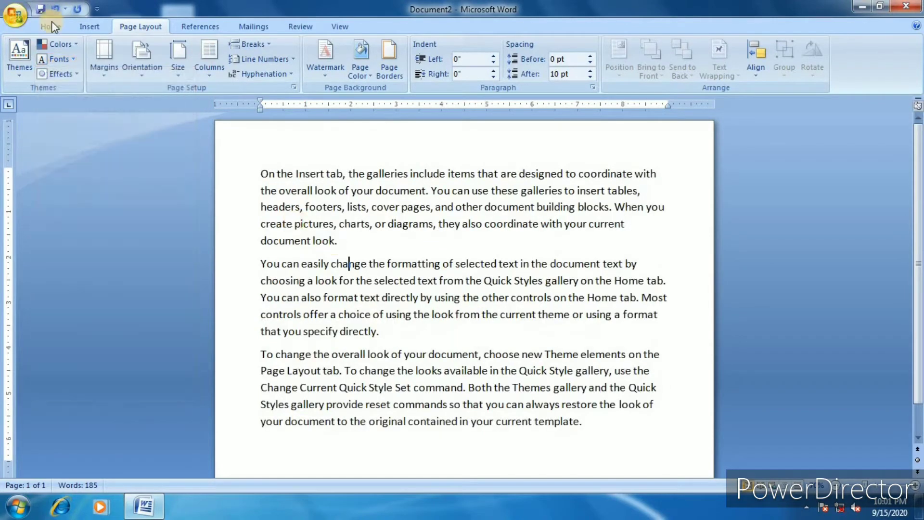
# Examine the theme heading and body fonts in the list of available text fonts.
pyautogui.click(50, 26)
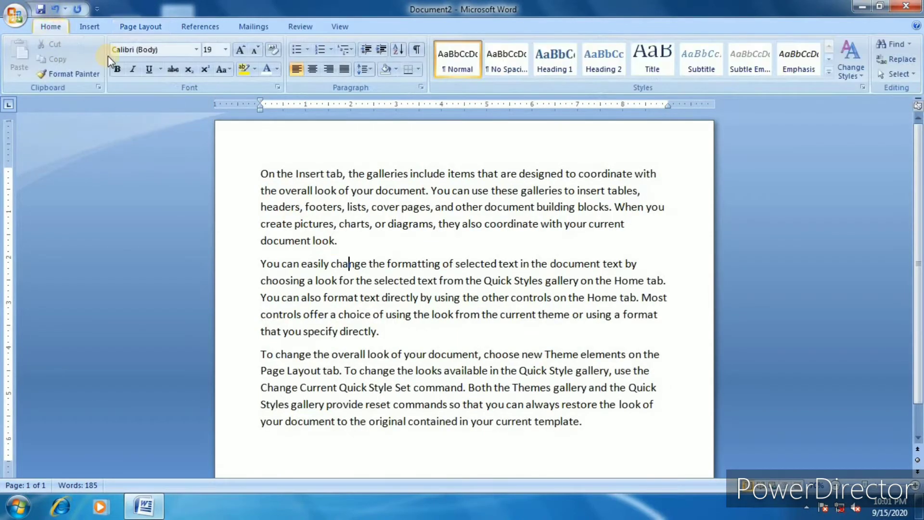
pyautogui.click(197, 50)
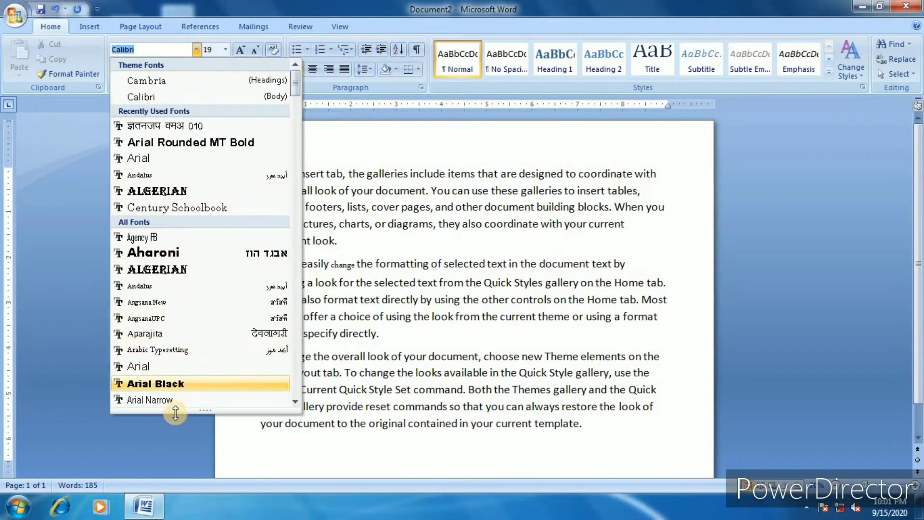
pyautogui.click(425, 336)
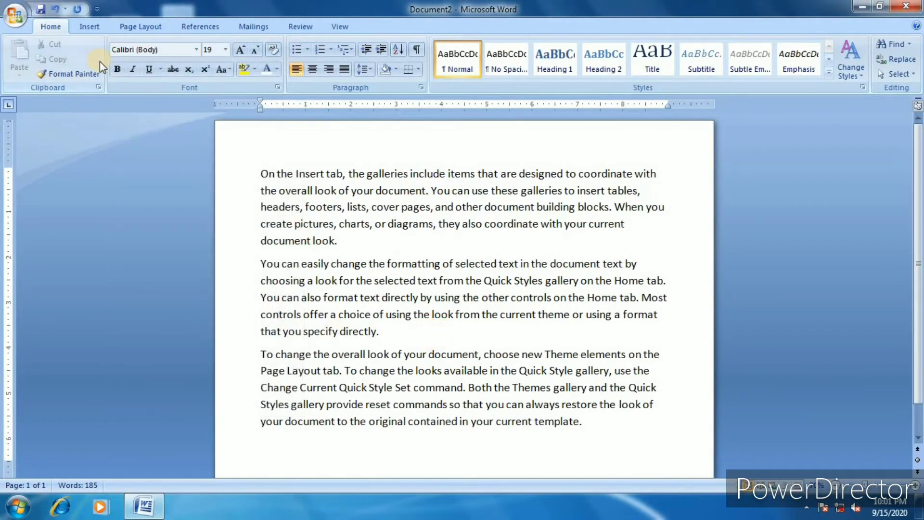
pyautogui.click(198, 49)
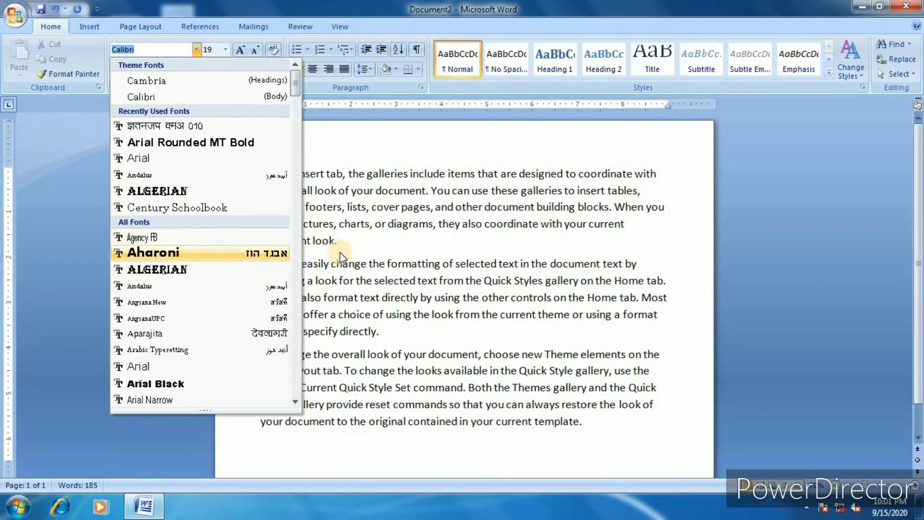
pyautogui.click(409, 234)
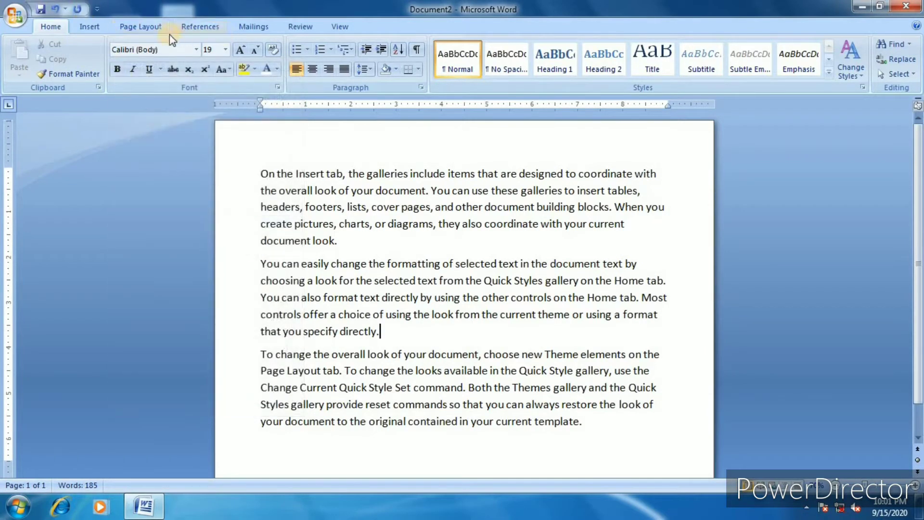
# Draw an oval about 1.87" high and 1.52" wide over the second paragraph and give it the teal shape style.
pyautogui.click(140, 27)
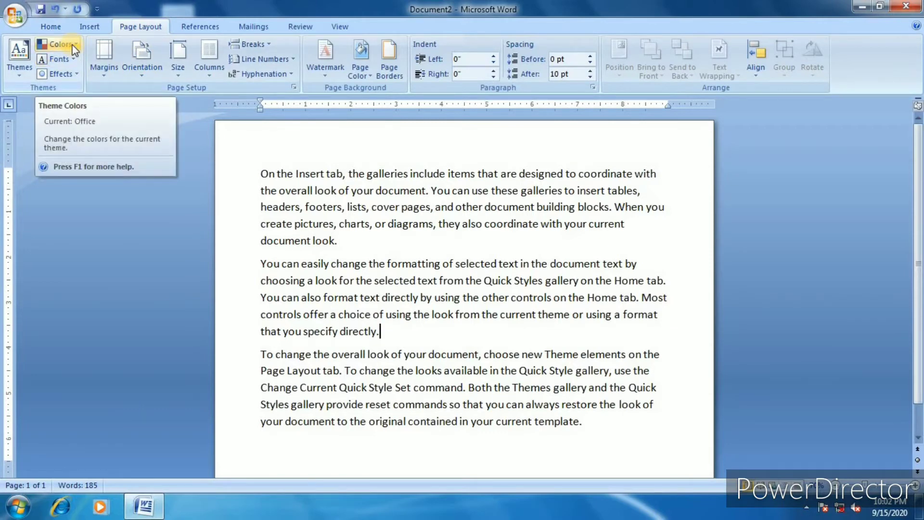
pyautogui.click(96, 27)
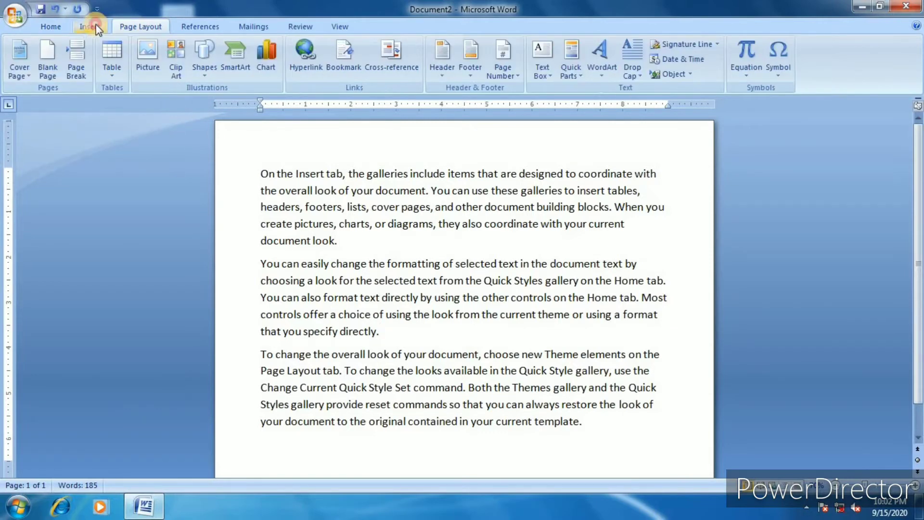
pyautogui.click(203, 70)
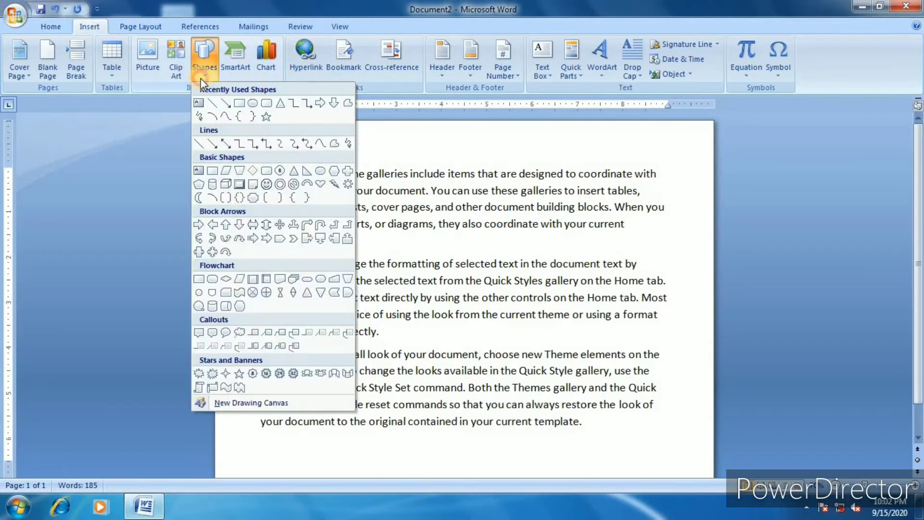
pyautogui.click(253, 102)
pyautogui.moveTo(445, 260); pyautogui.dragTo(515, 345)
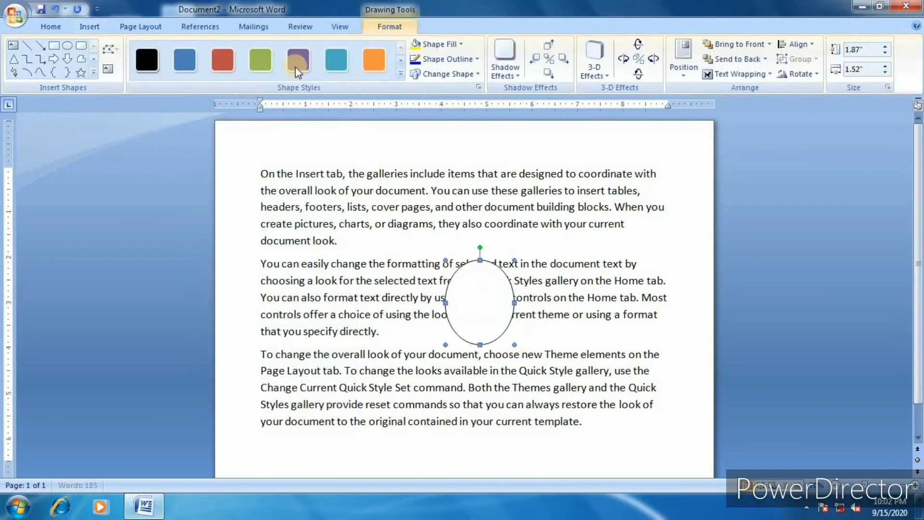
pyautogui.click(342, 66)
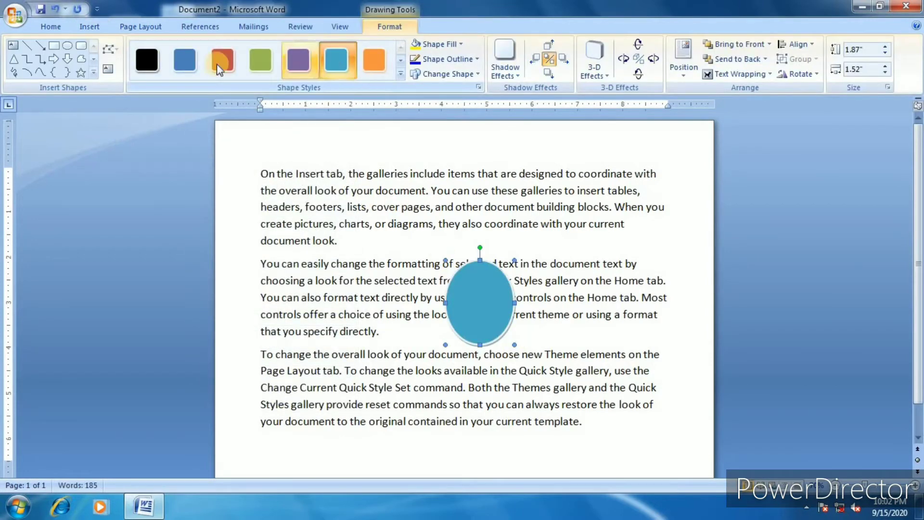
# Preview theme color sets on the oval and compare them with the theme colors offered for its fill.
pyautogui.click(145, 26)
pyautogui.click(67, 44)
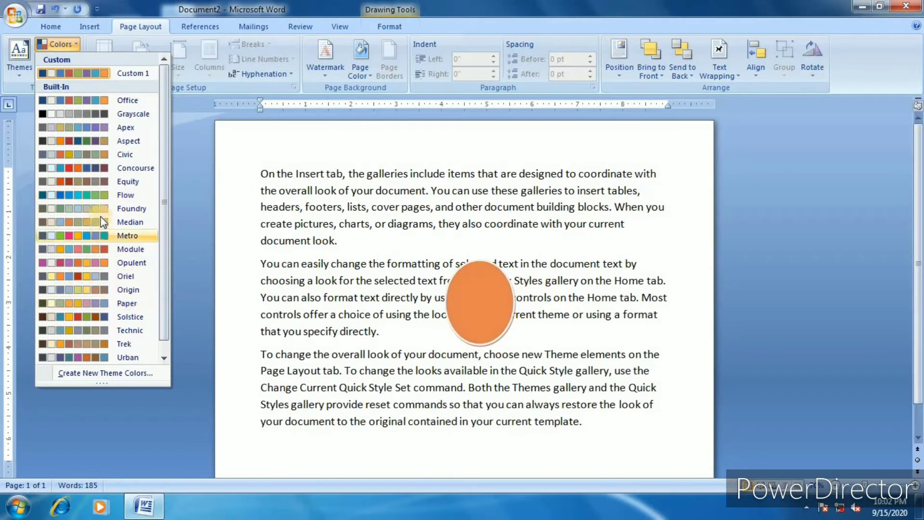
pyautogui.click(392, 28)
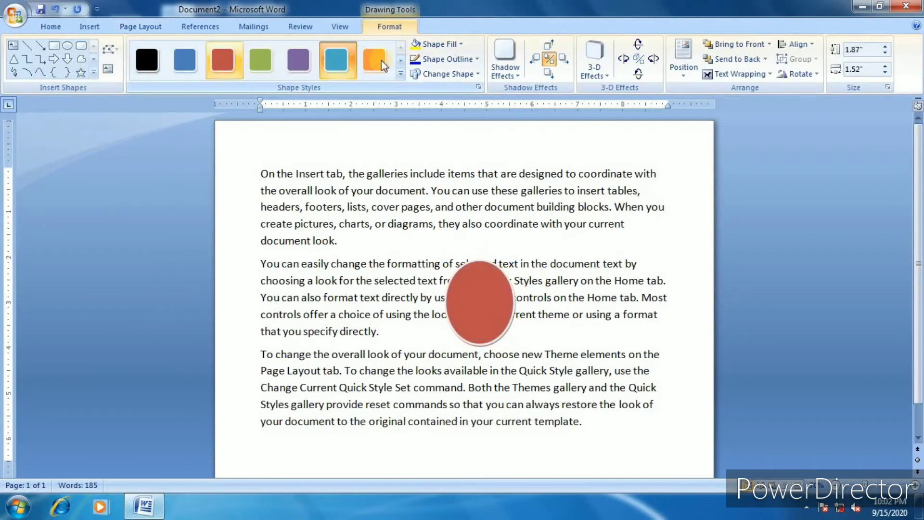
pyautogui.click(453, 43)
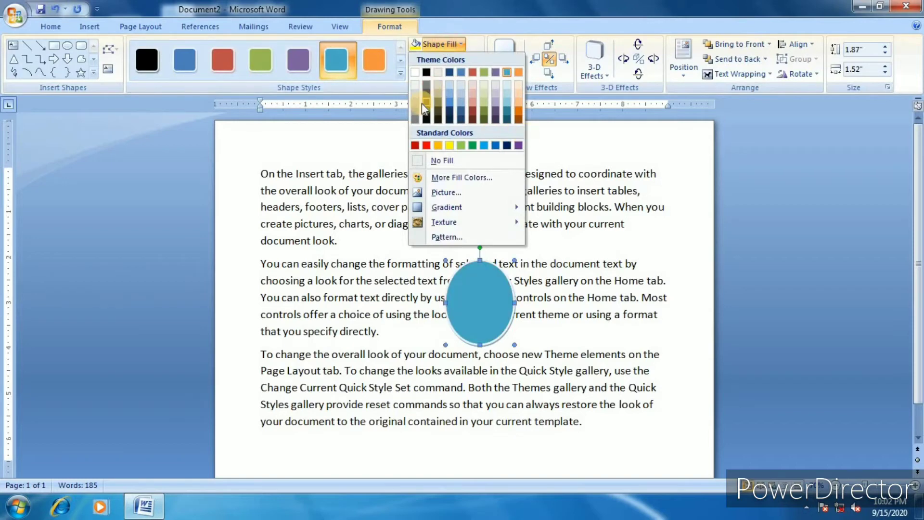
pyautogui.click(472, 298)
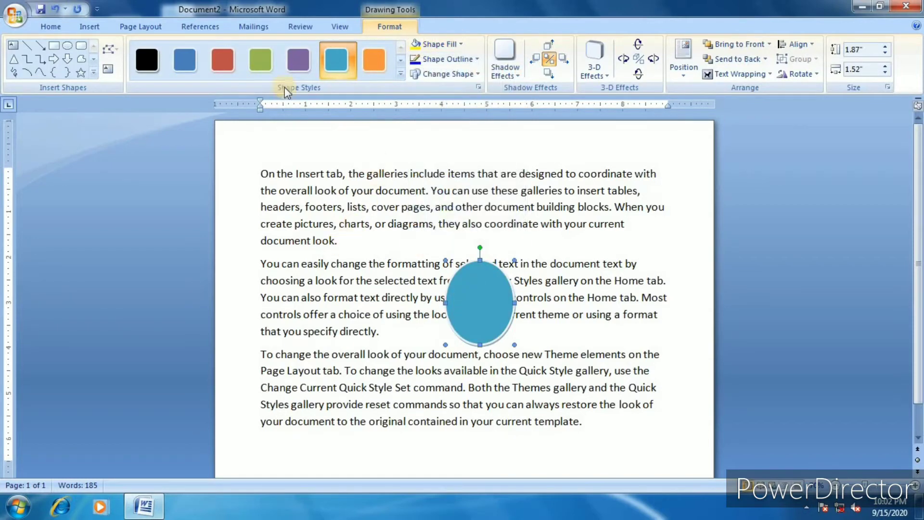
pyautogui.click(140, 26)
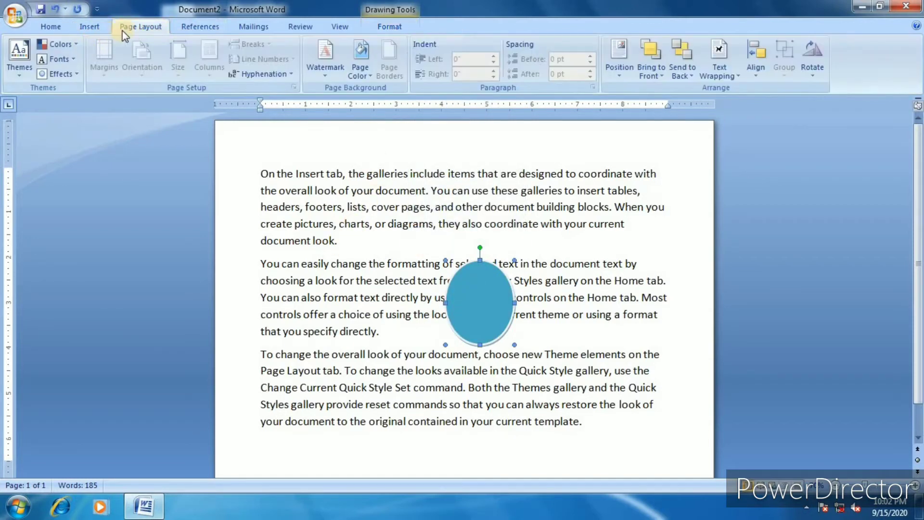
pyautogui.click(58, 48)
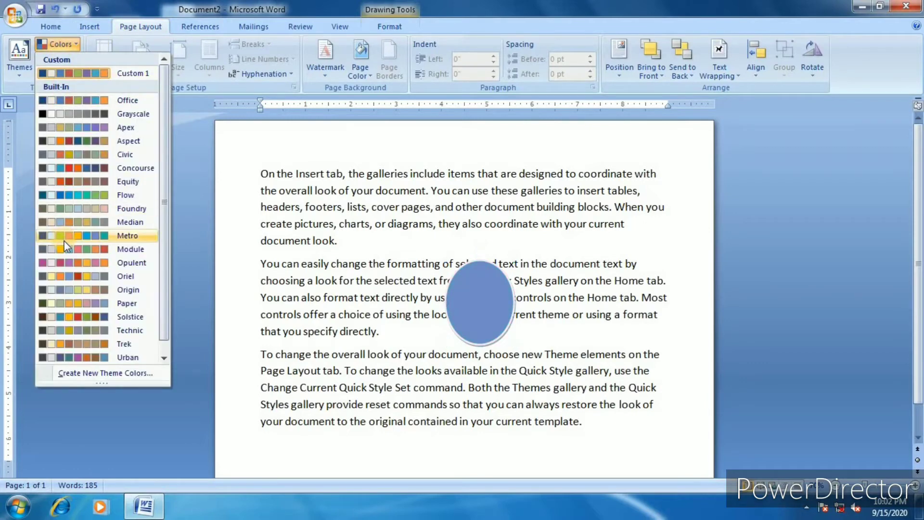
pyautogui.click(208, 271)
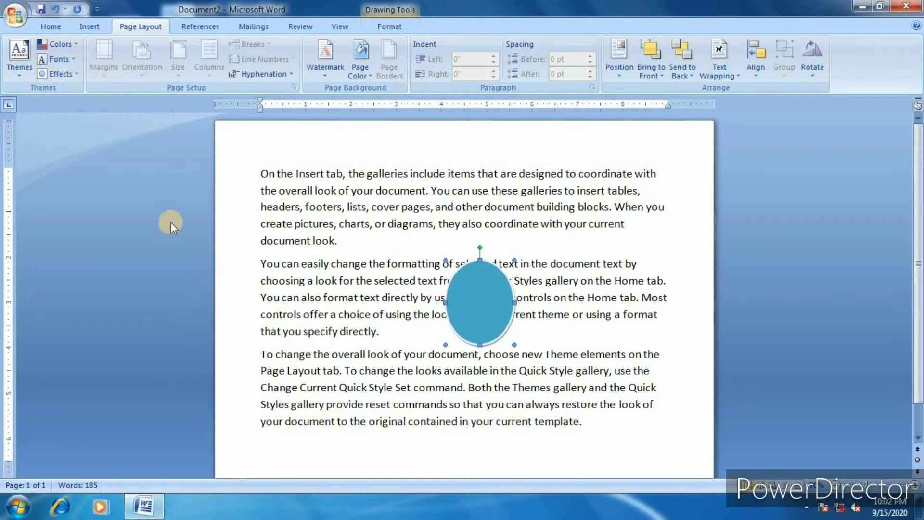
# View the built-in theme effects and delete the oval over the second paragraph.
pyautogui.click(63, 72)
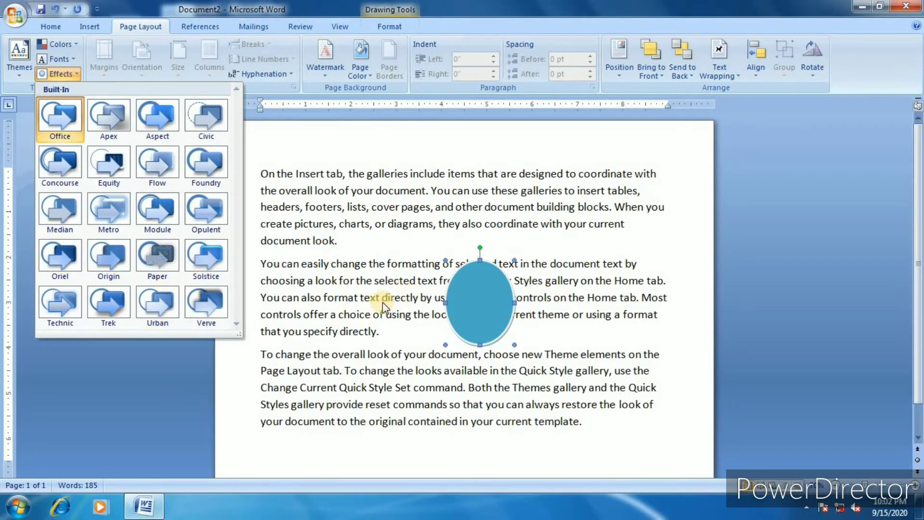
pyautogui.click(466, 295)
pyautogui.press('Delete')
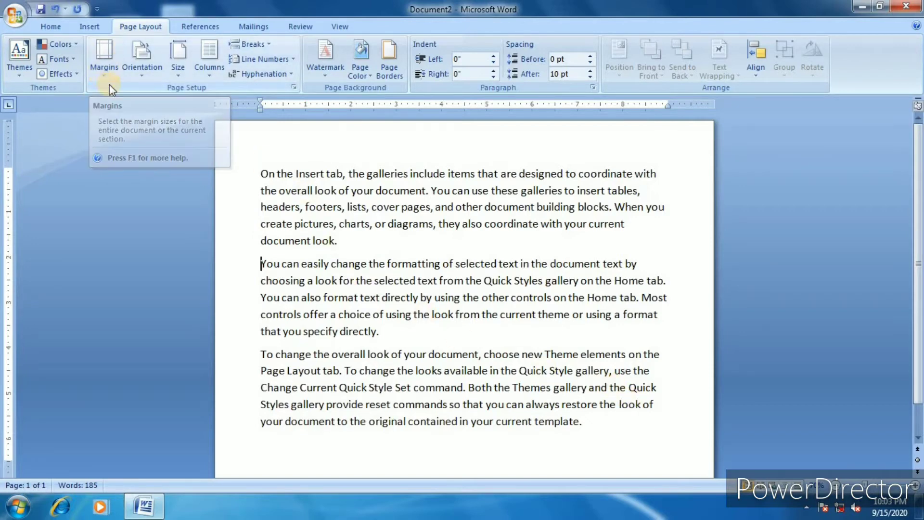
# Look over the margin presets and set the page orientation to Portrait.
pyautogui.click(101, 75)
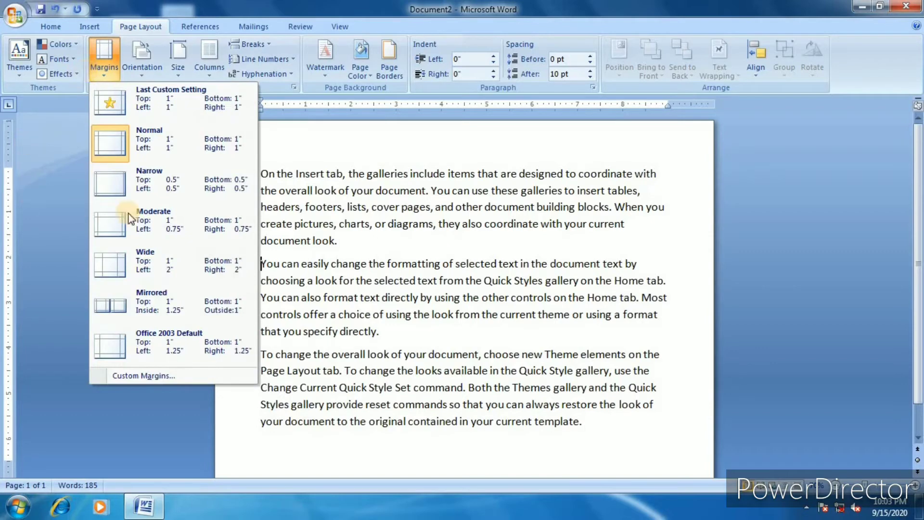
pyautogui.click(154, 76)
pyautogui.click(151, 98)
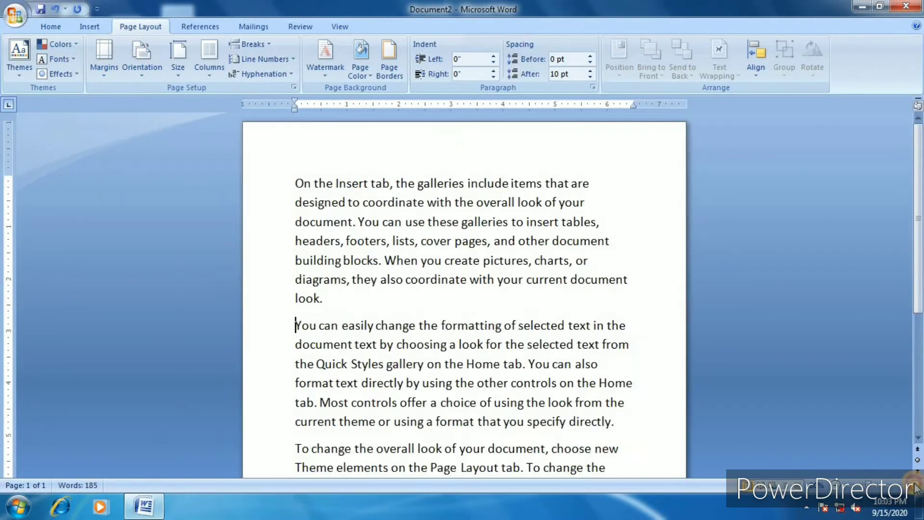
pyautogui.click(915, 485)
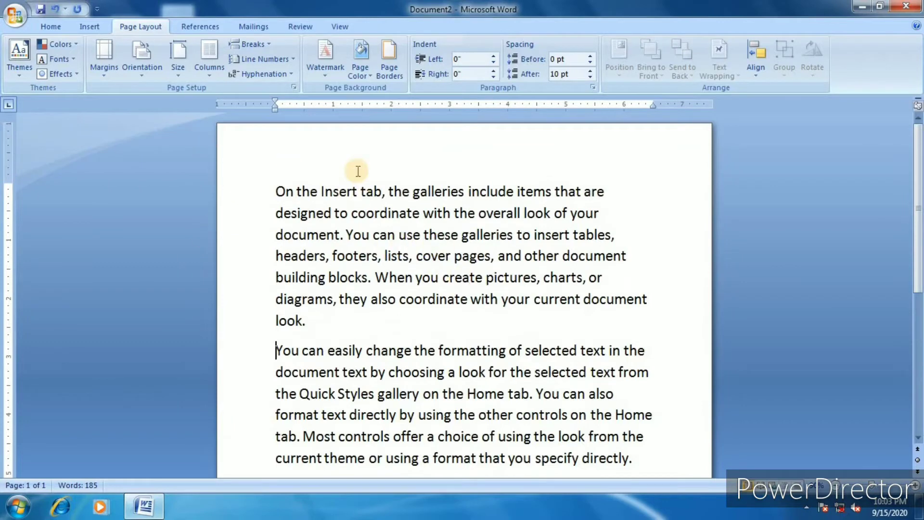
# Apply the Narrow margin preset with 0.5" on all sides and select all of the document text.
pyautogui.click(106, 71)
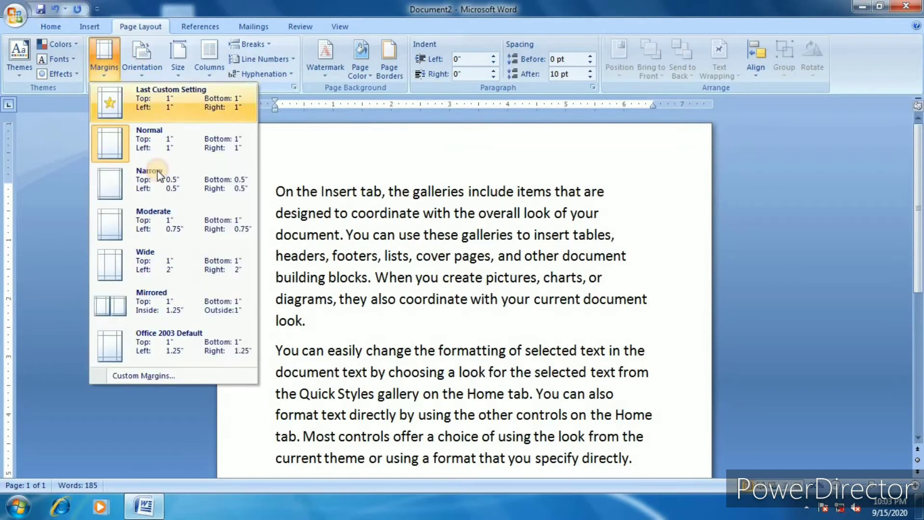
pyautogui.click(148, 173)
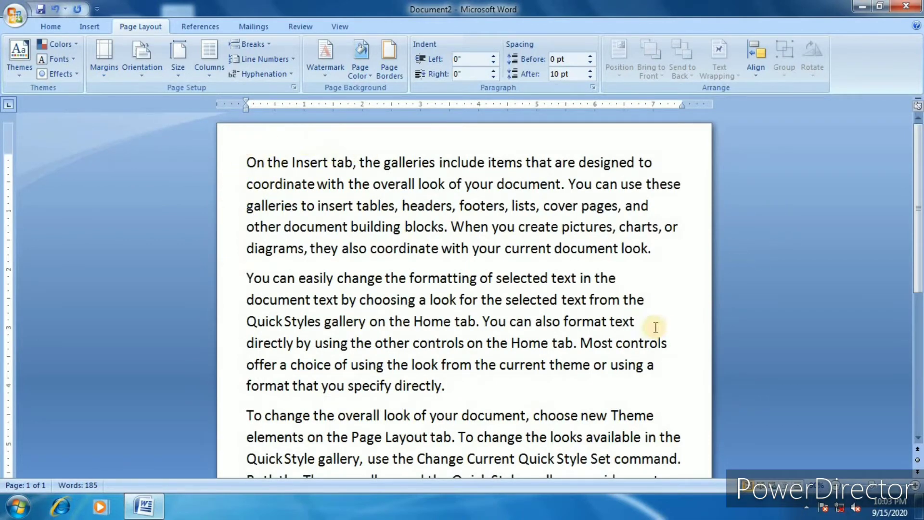
pyautogui.hotkey('ctrl', 'a')
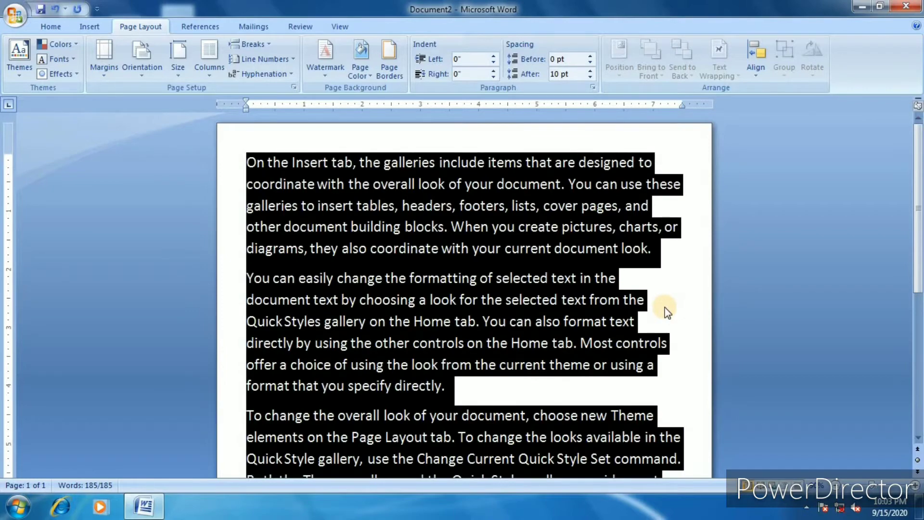
# Reduce the font size of all the selected text by two points and clear the selection.
pyautogui.hotkey('ctrl', '[')
pyautogui.hotkey('ctrl', '[')
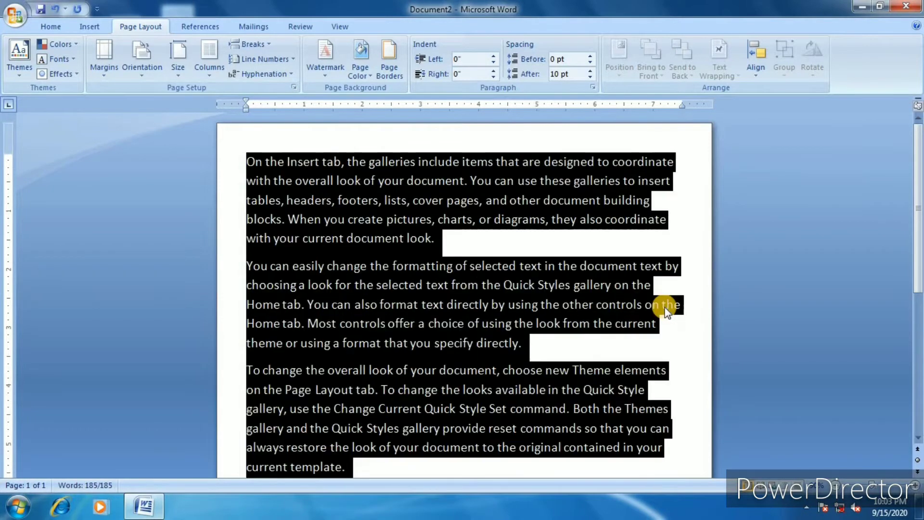
pyautogui.click(663, 306)
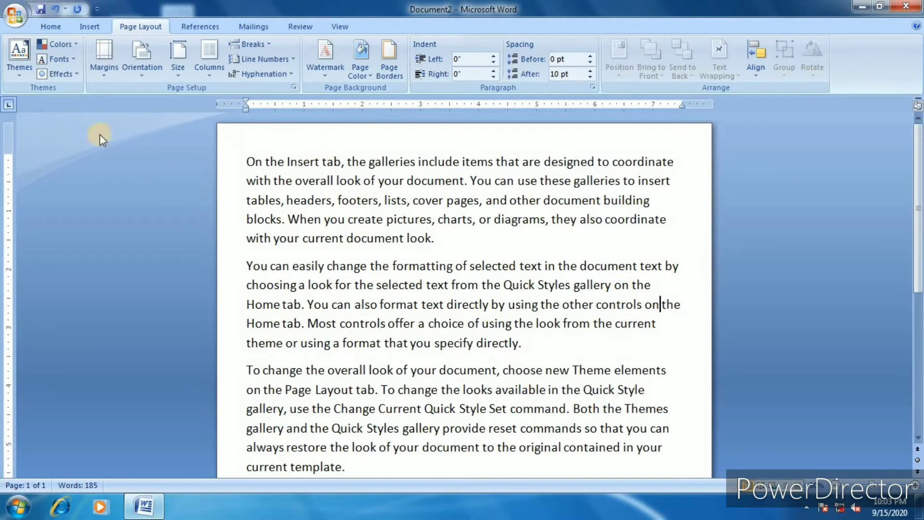
# Try the Wide margin preset and replace it with the Last Custom Setting margins of 1" on all sides.
pyautogui.click(101, 77)
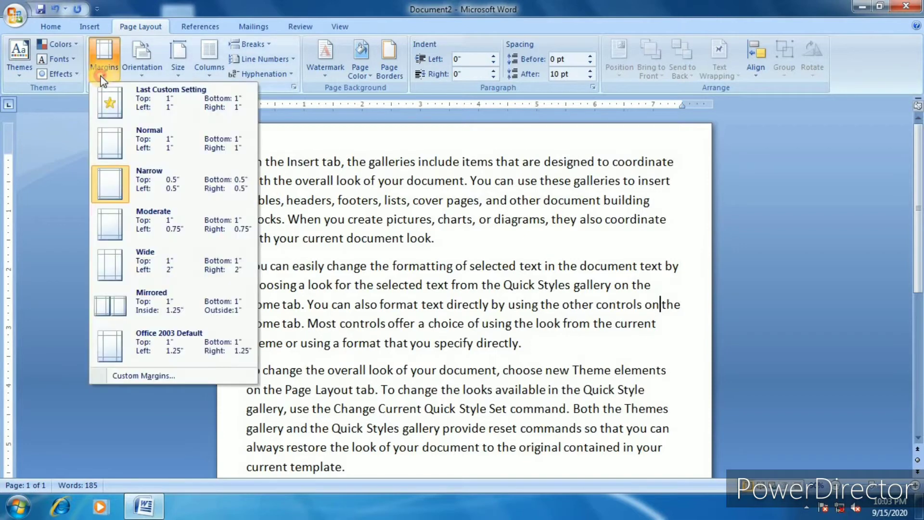
pyautogui.click(141, 261)
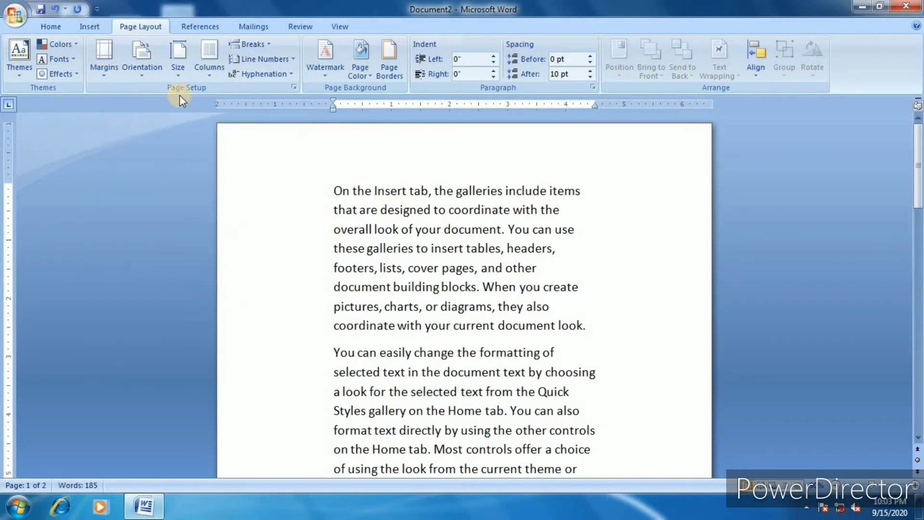
pyautogui.click(103, 73)
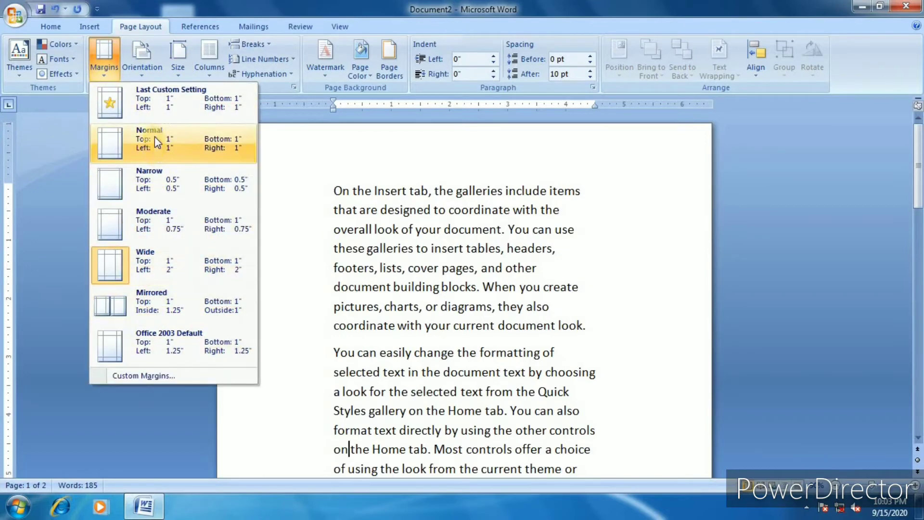
pyautogui.click(171, 96)
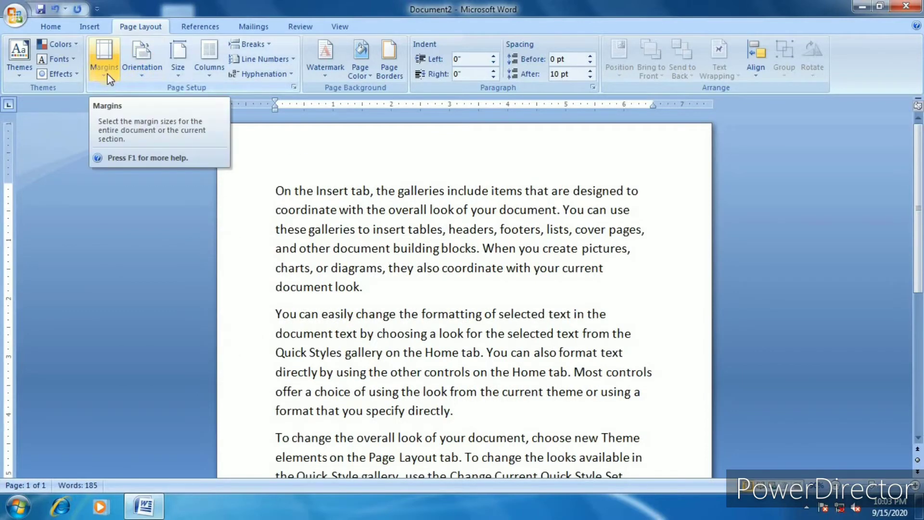
# Try a custom top margin of 1.4" for the whole document in Page Setup.
pyautogui.click(109, 77)
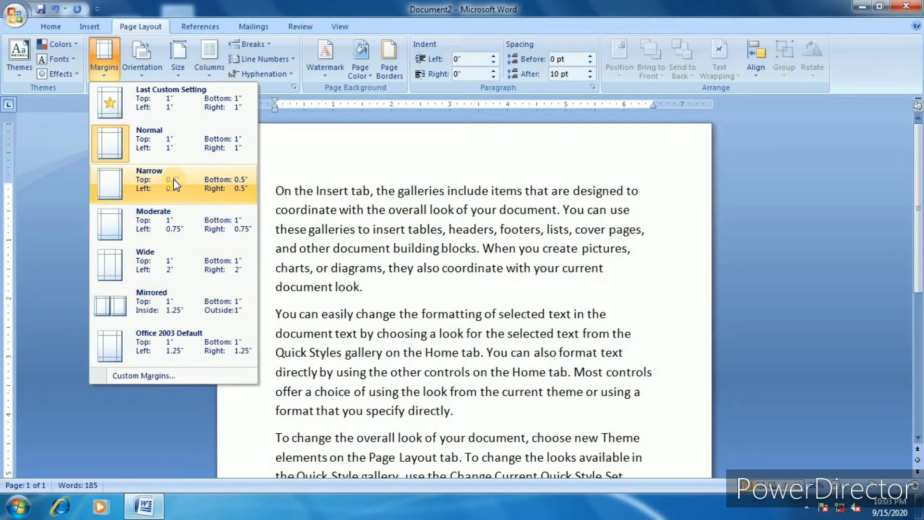
pyautogui.click(137, 376)
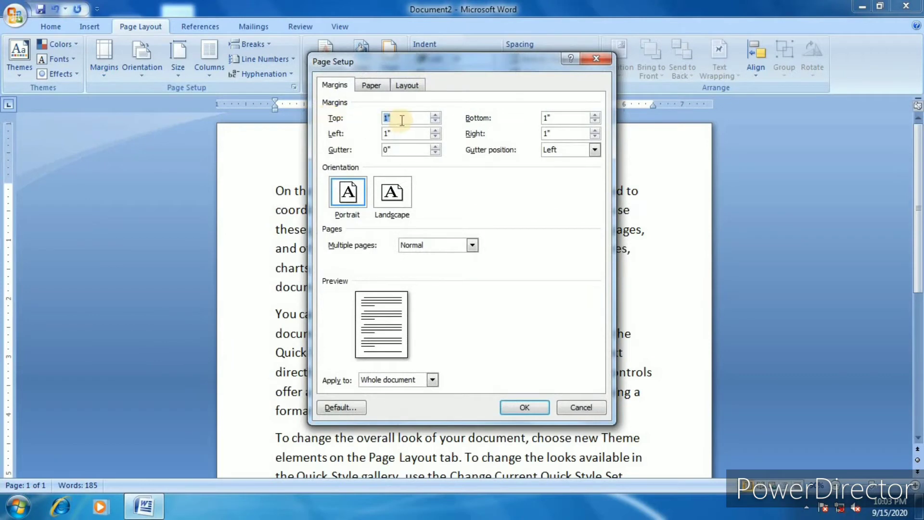
pyautogui.click(435, 115)
pyautogui.click(435, 116)
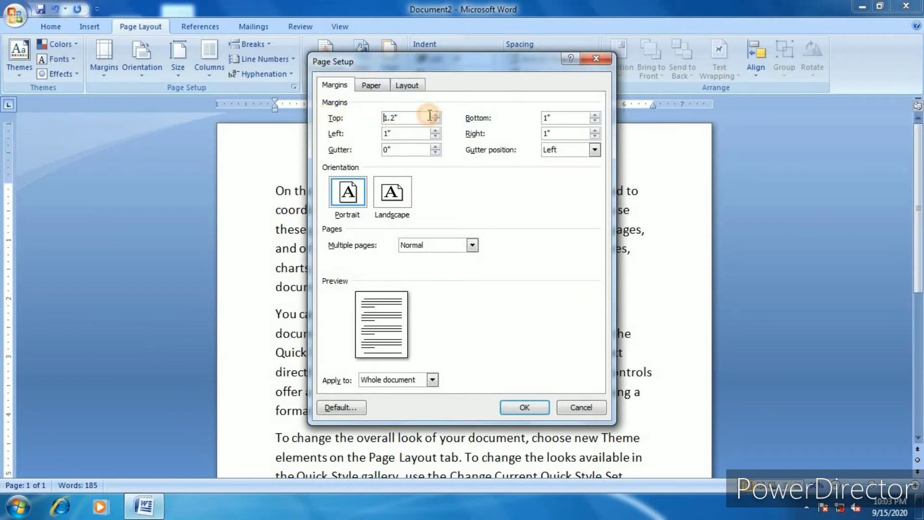
pyautogui.click(435, 116)
pyautogui.click(435, 115)
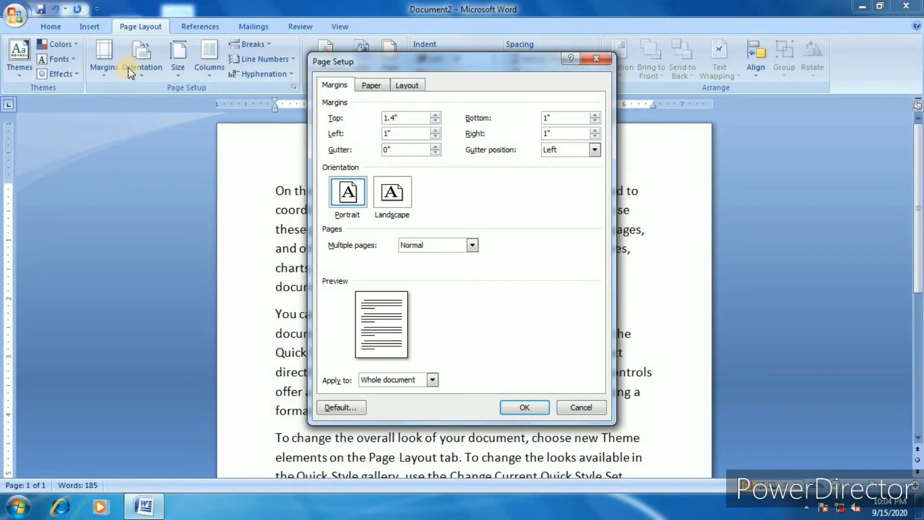
# Look through the paper sizes and layout options in Page Setup, close it without applying anything, and view the margin presets.
pyautogui.click(371, 87)
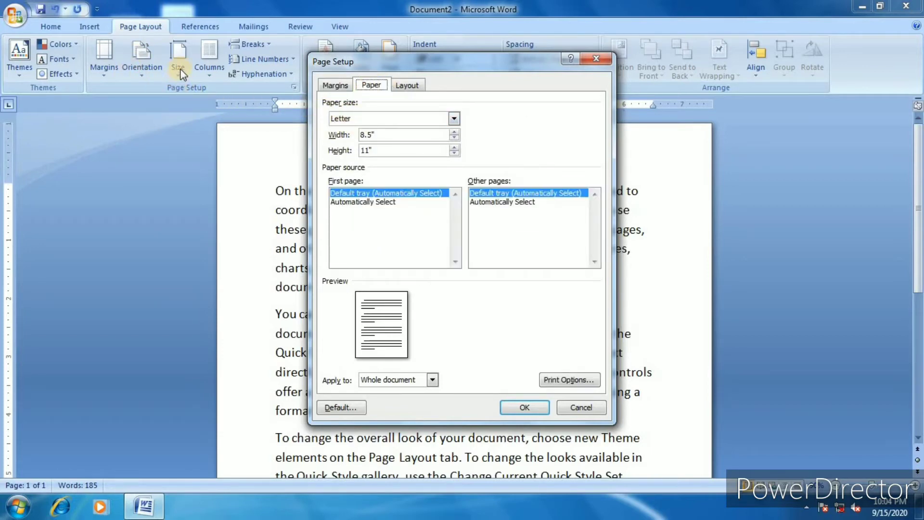
pyautogui.click(455, 119)
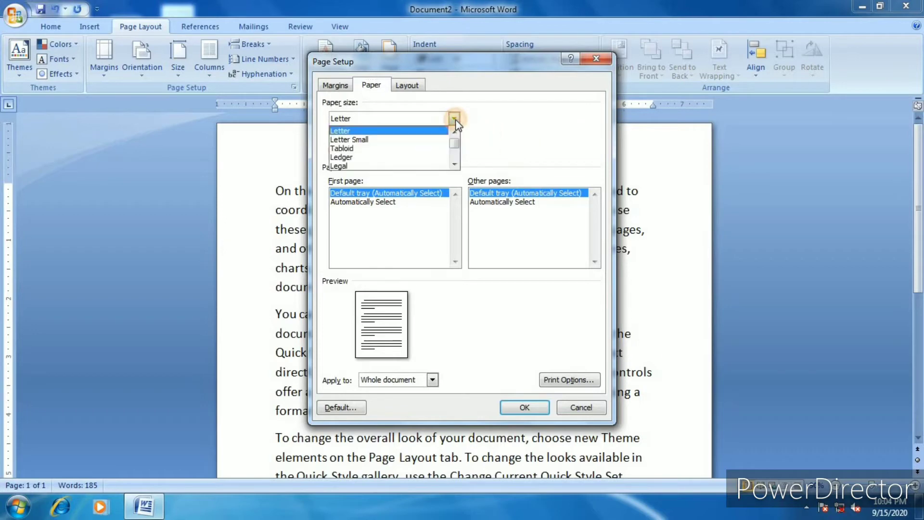
pyautogui.moveTo(452, 142); pyautogui.dragTo(455, 150)
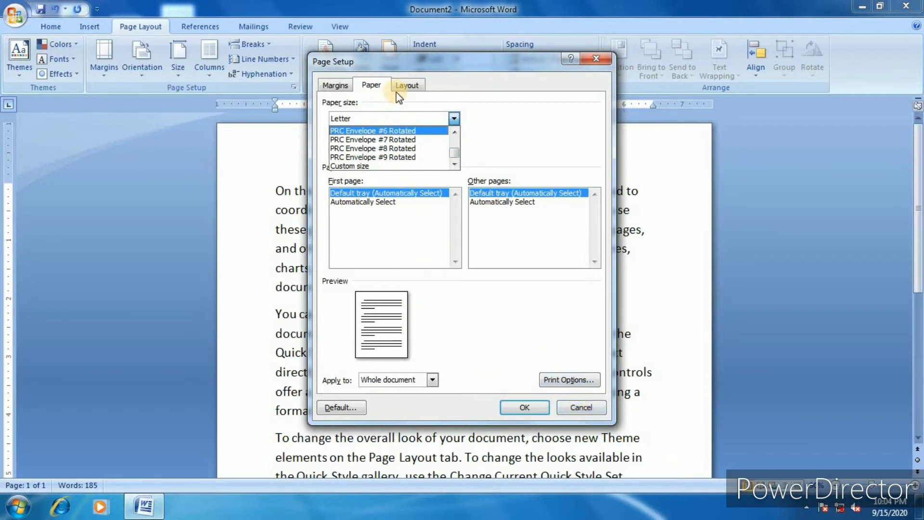
pyautogui.click(408, 85)
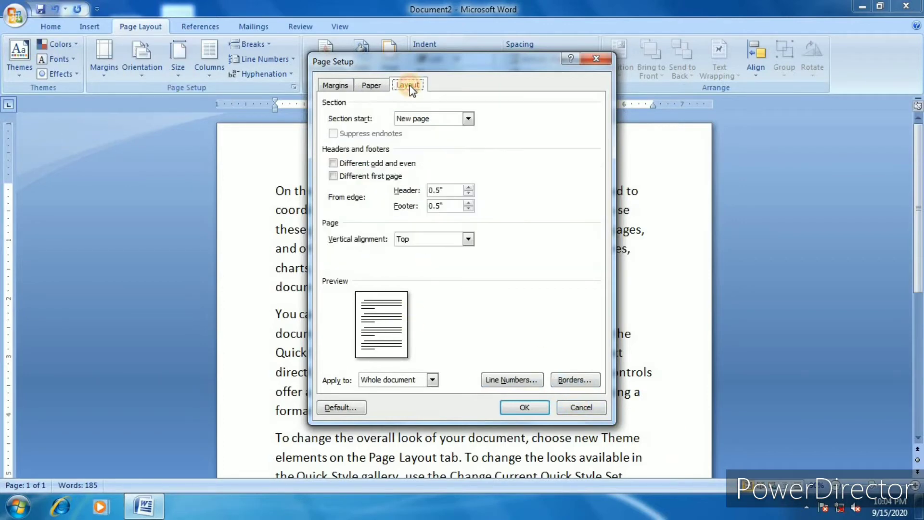
pyautogui.click(596, 59)
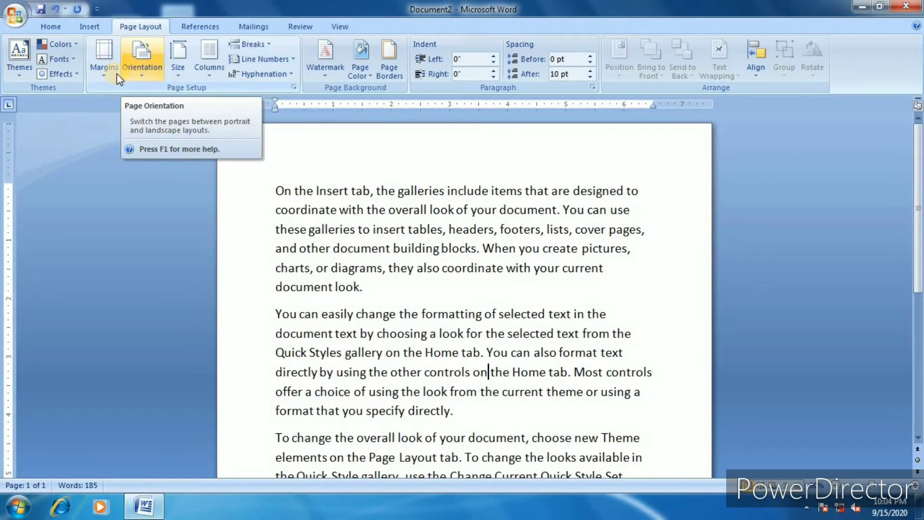
pyautogui.click(104, 70)
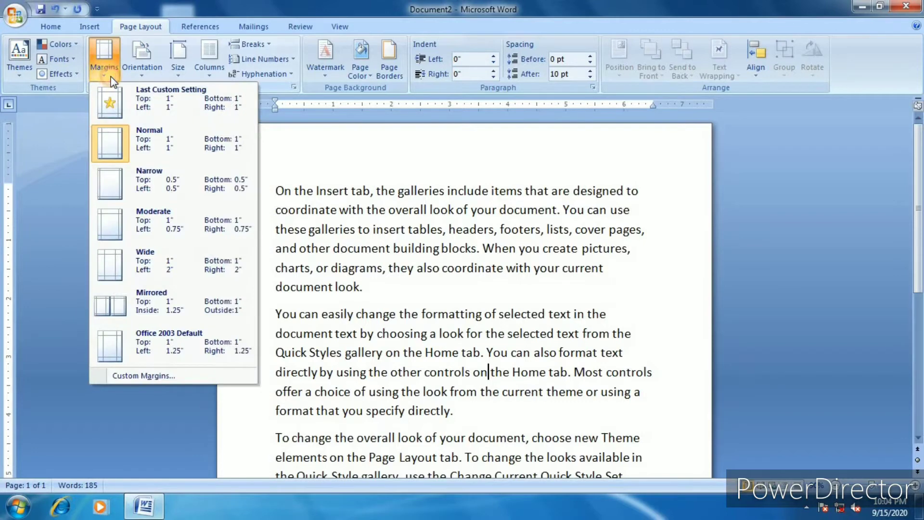
pyautogui.click(354, 149)
# Set the page orientation to Landscape and check the page in print preview.
pyautogui.click(138, 76)
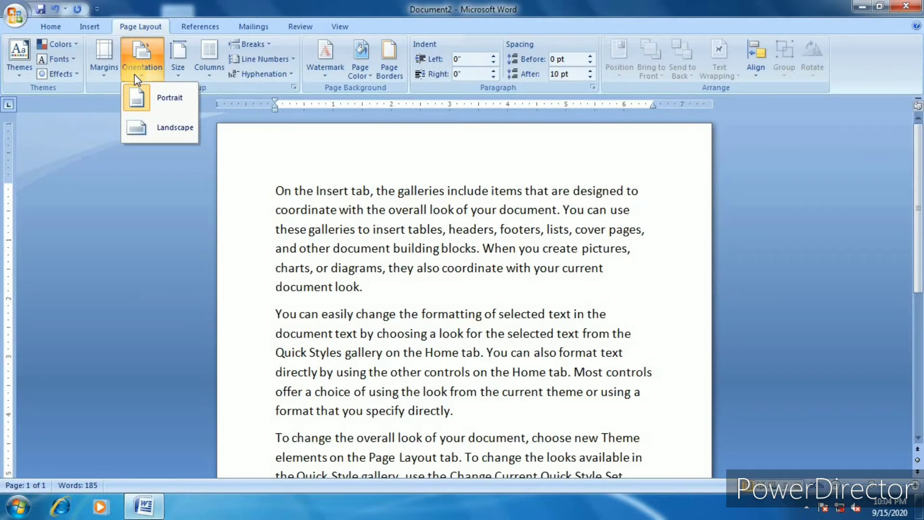
pyautogui.click(160, 137)
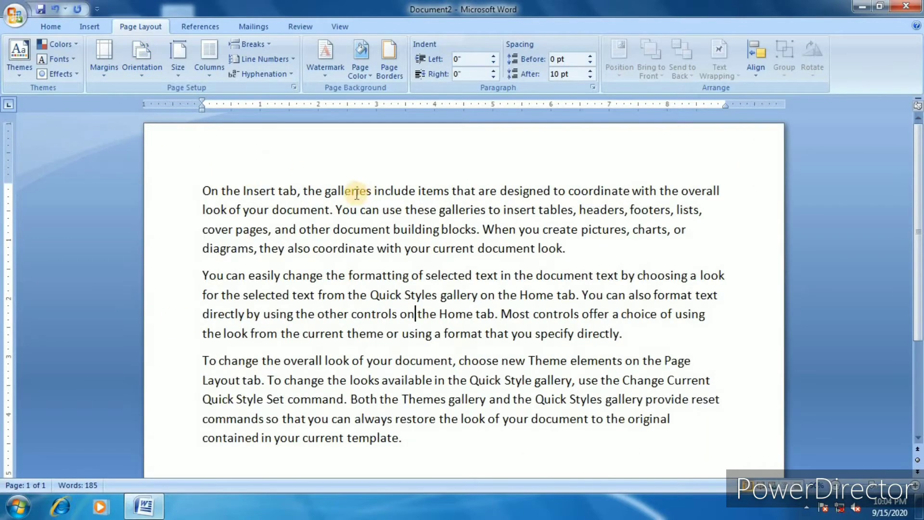
pyautogui.hotkey('ctrl', 'F2')
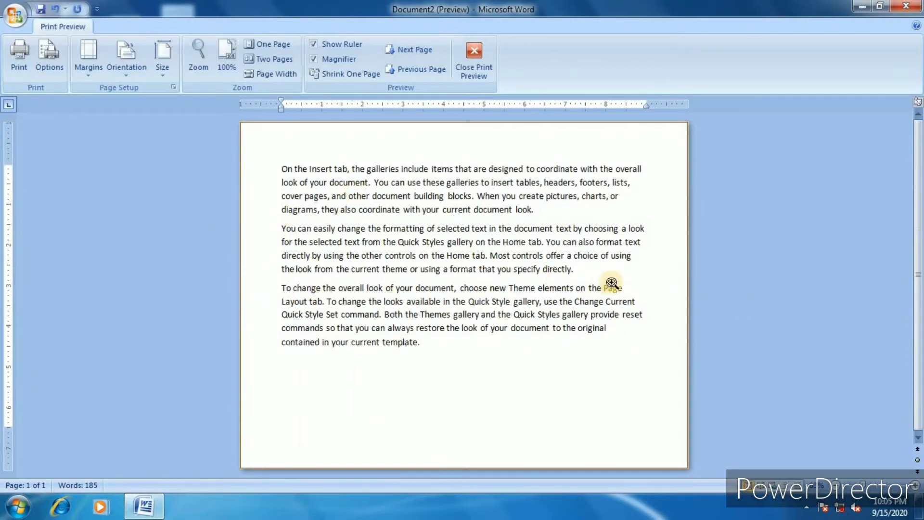
pyautogui.click(472, 53)
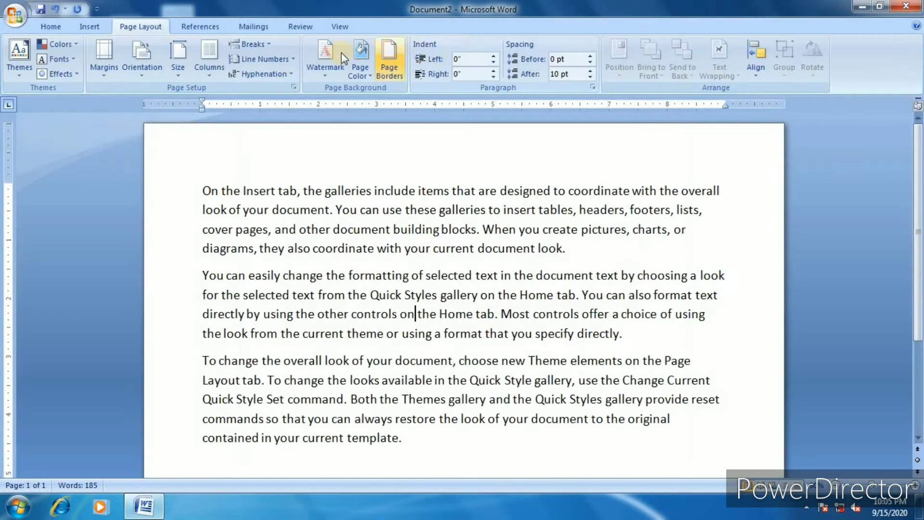
# Set the page orientation back to Portrait and check the page in print preview.
pyautogui.click(128, 72)
pyautogui.click(164, 100)
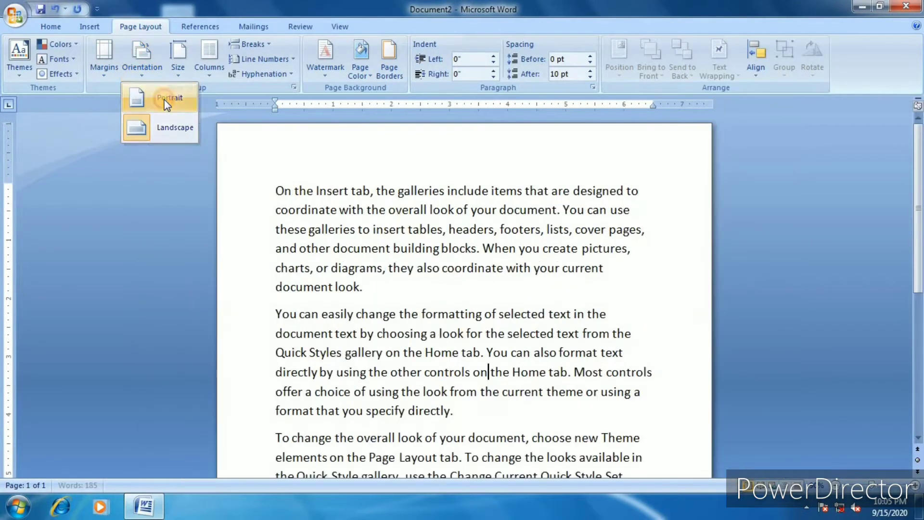
pyautogui.hotkey('ctrl', 'F2')
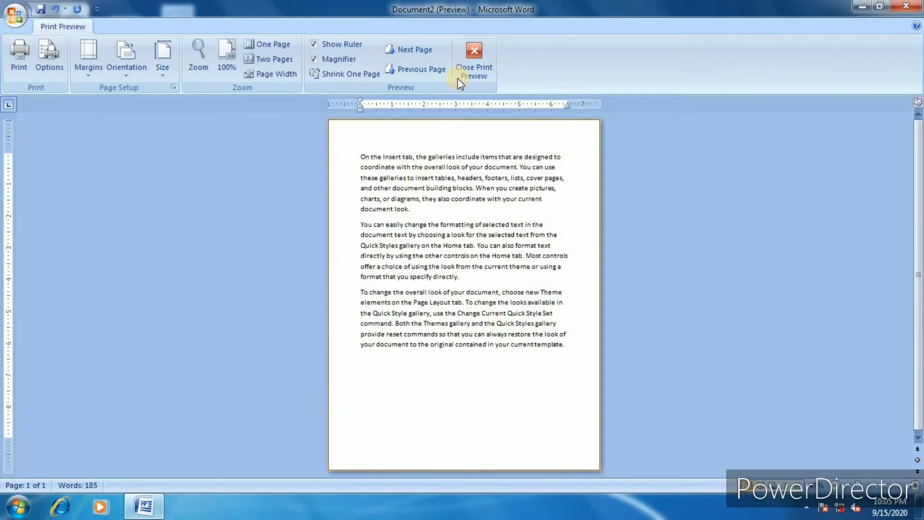
pyautogui.click(471, 49)
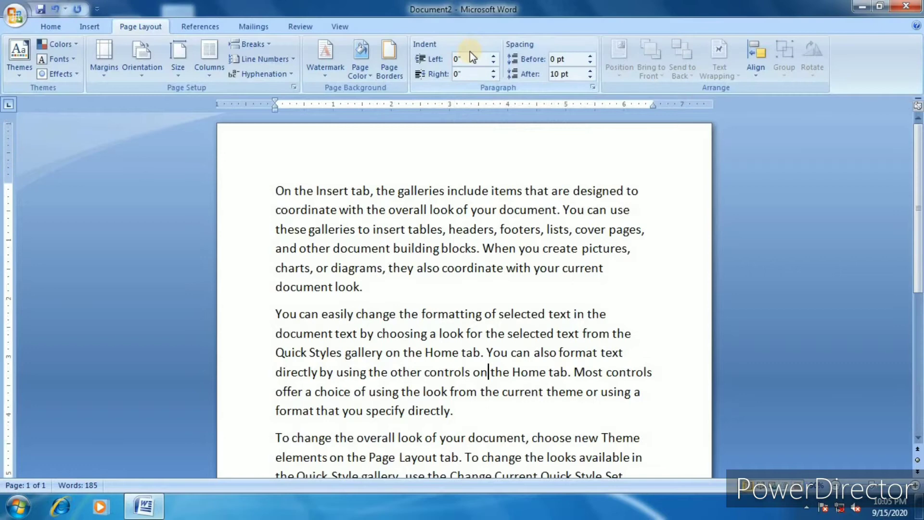
# Set the paper size to A4 (8.27" x 11.69") and check its paper settings in Page Setup.
pyautogui.click(188, 76)
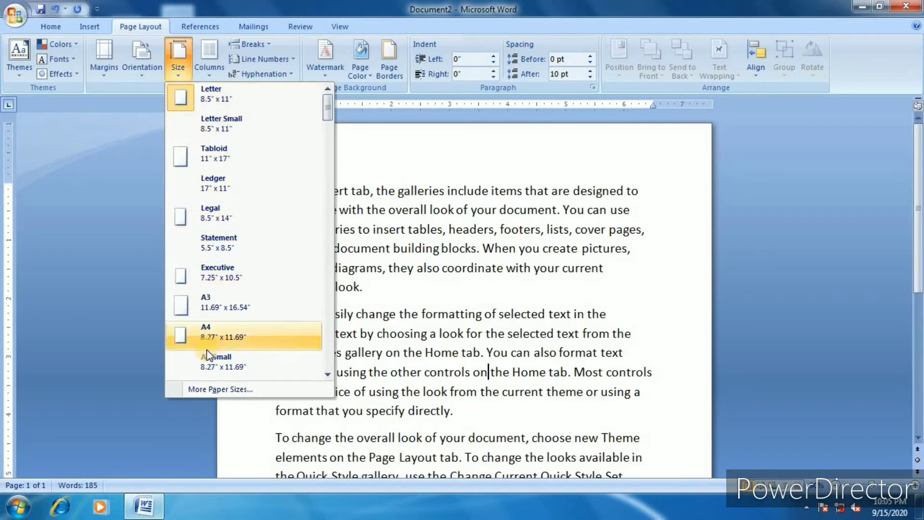
pyautogui.click(218, 325)
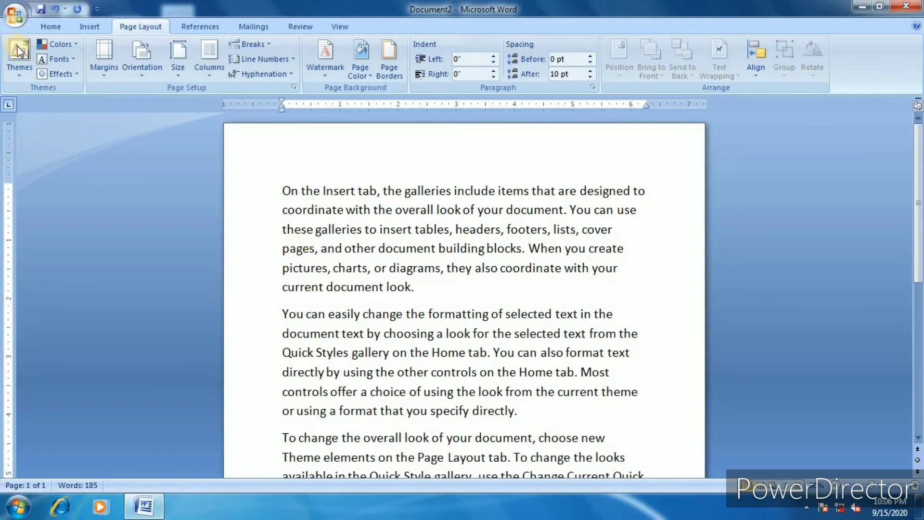
pyautogui.click(177, 76)
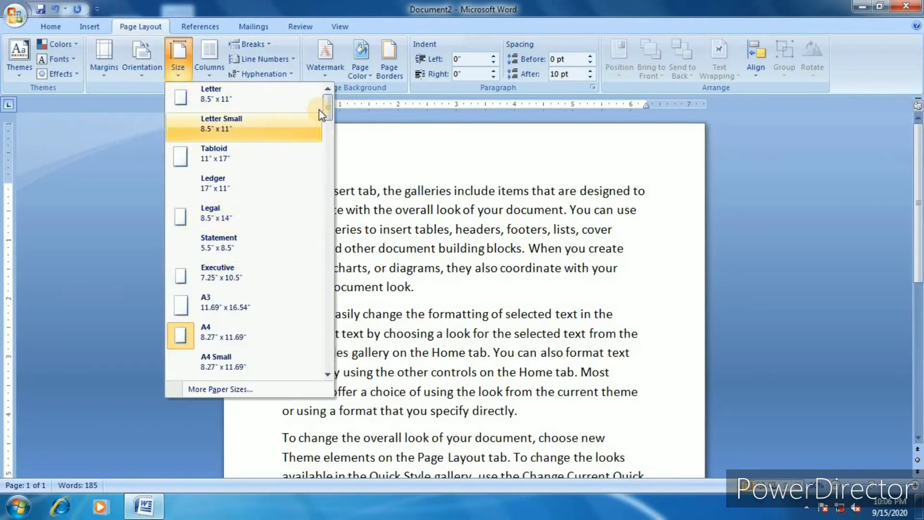
pyautogui.click(238, 389)
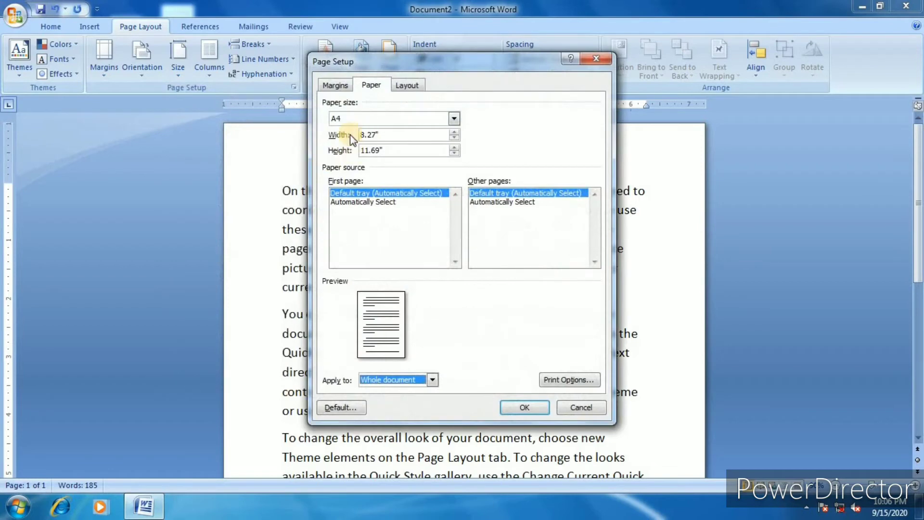
pyautogui.click(593, 58)
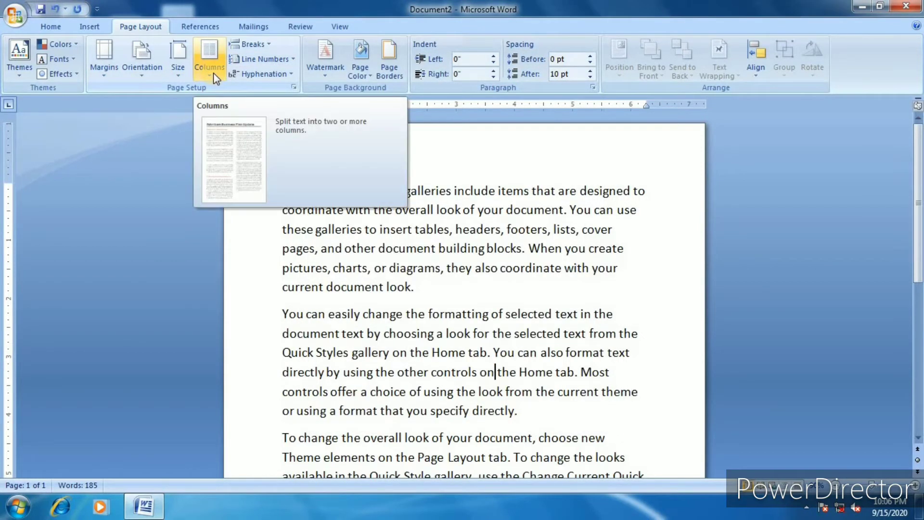
# Insert a page break after the end of the third paragraph, following "your current template.".
pyautogui.click(264, 46)
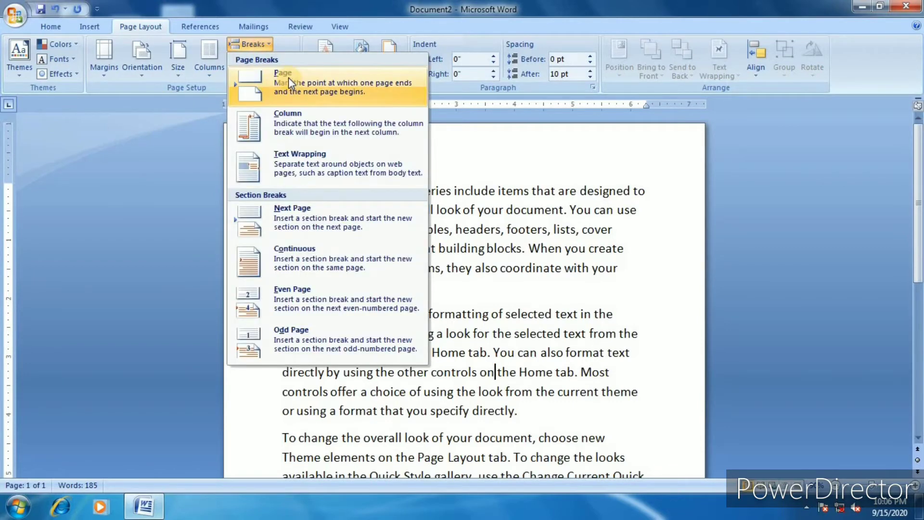
pyautogui.click(568, 273)
pyautogui.scroll(-3, 569, 280)
pyautogui.scroll(-1, 569, 280)
pyautogui.click(433, 392)
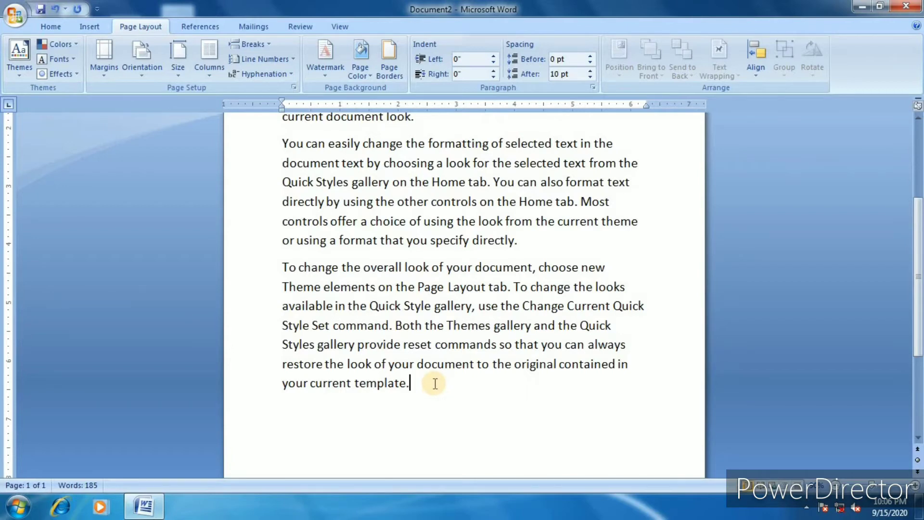
pyautogui.scroll(2, 434, 383)
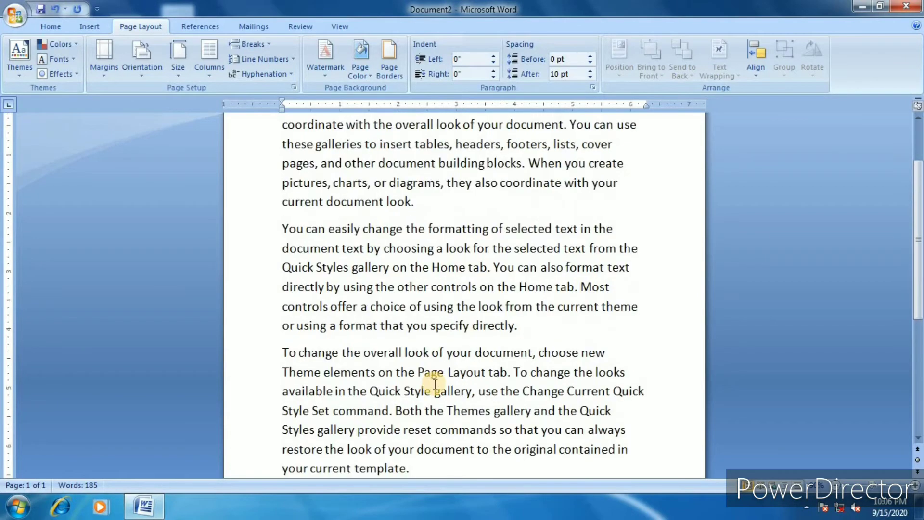
pyautogui.click(253, 43)
pyautogui.click(293, 85)
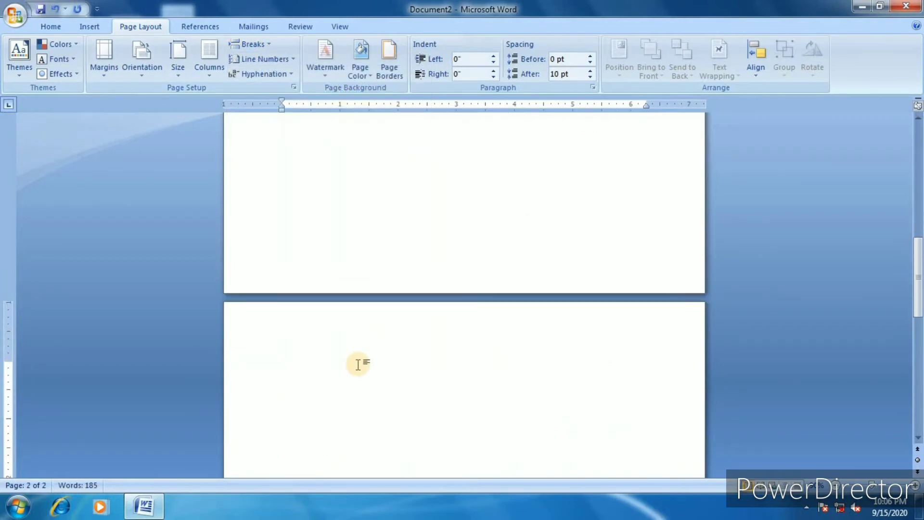
# Return to the first page and look over the available page break and section break types.
pyautogui.scroll(10, 360, 352)
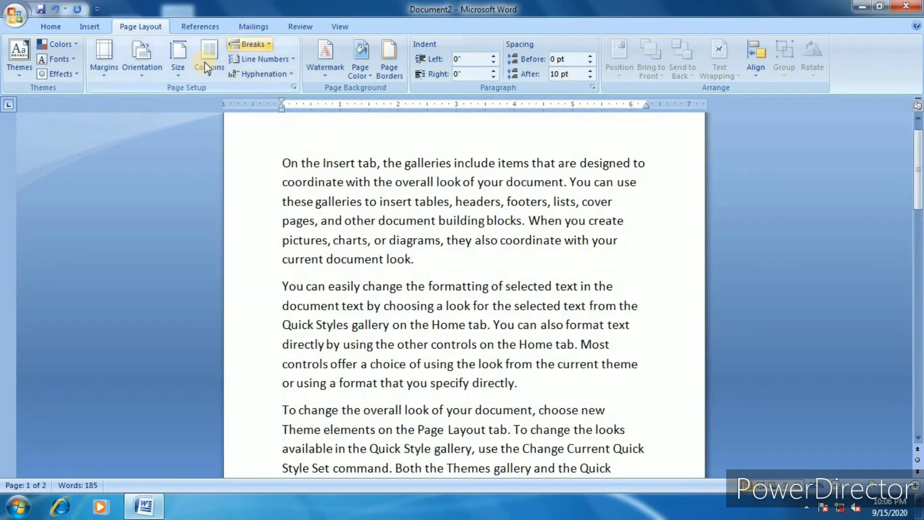
pyautogui.click(260, 44)
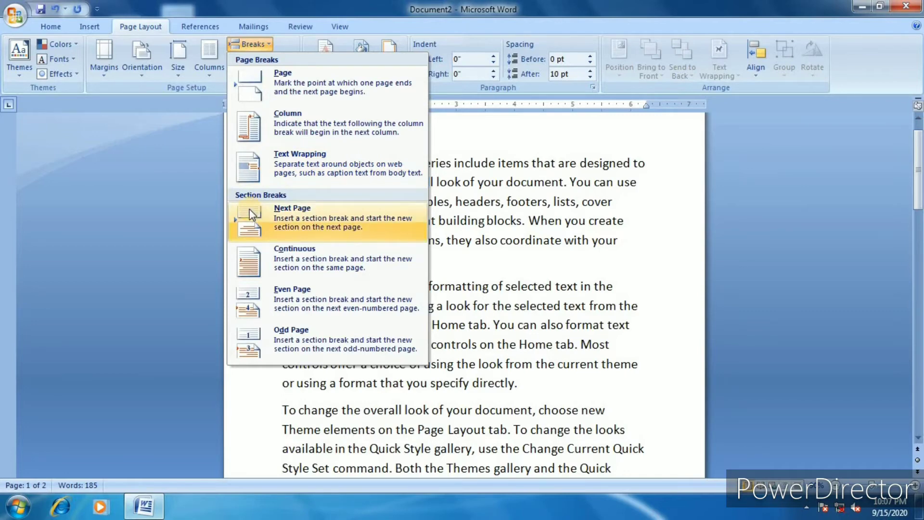
pyautogui.click(228, 107)
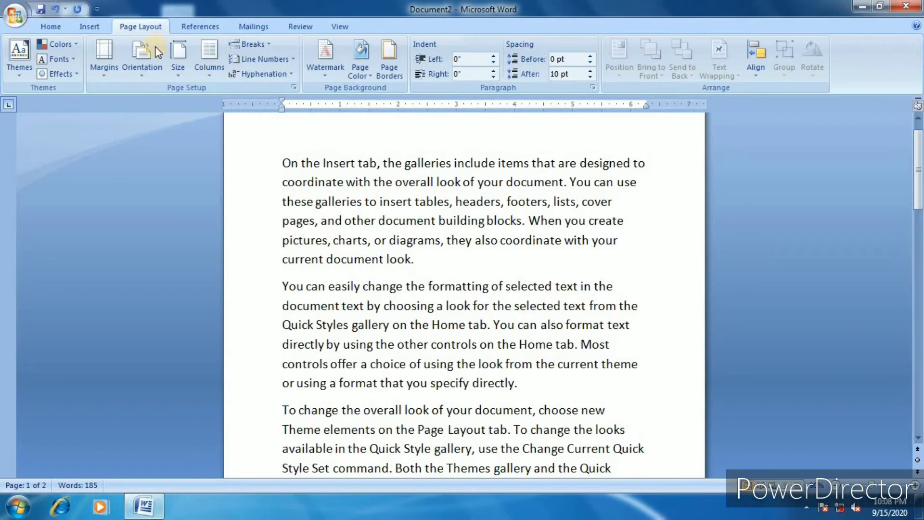
# Insert a Next Page section break before the second paragraph, starting "You can easily change", and return to the first page.
pyautogui.click(250, 44)
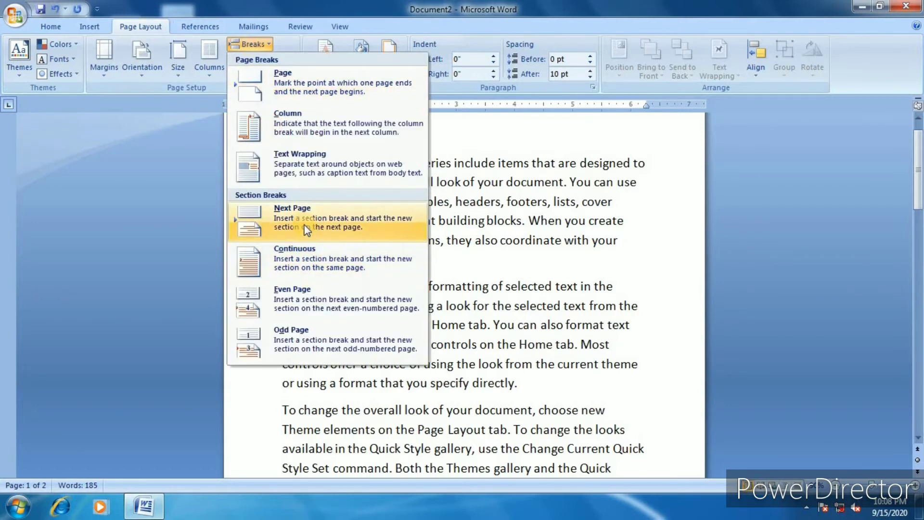
pyautogui.click(244, 195)
pyautogui.click(449, 256)
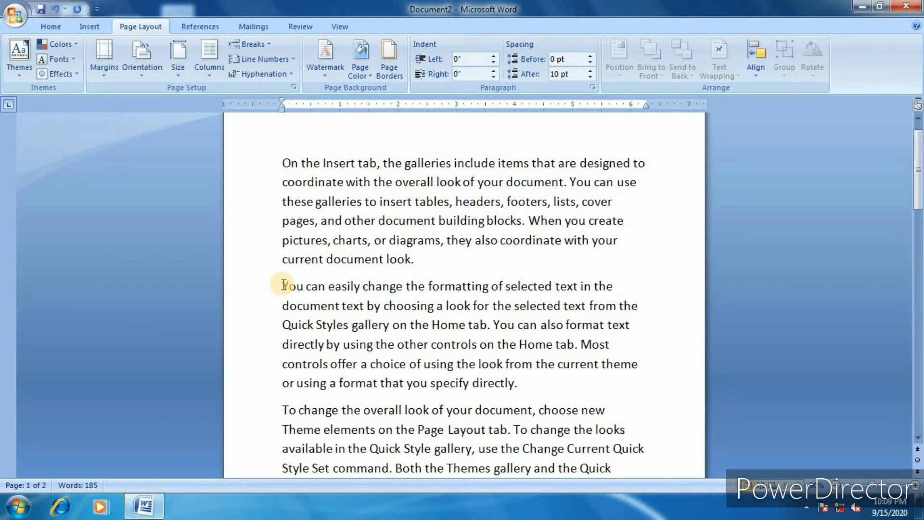
pyautogui.scroll(-2, 289, 290)
pyautogui.scroll(3, 314, 247)
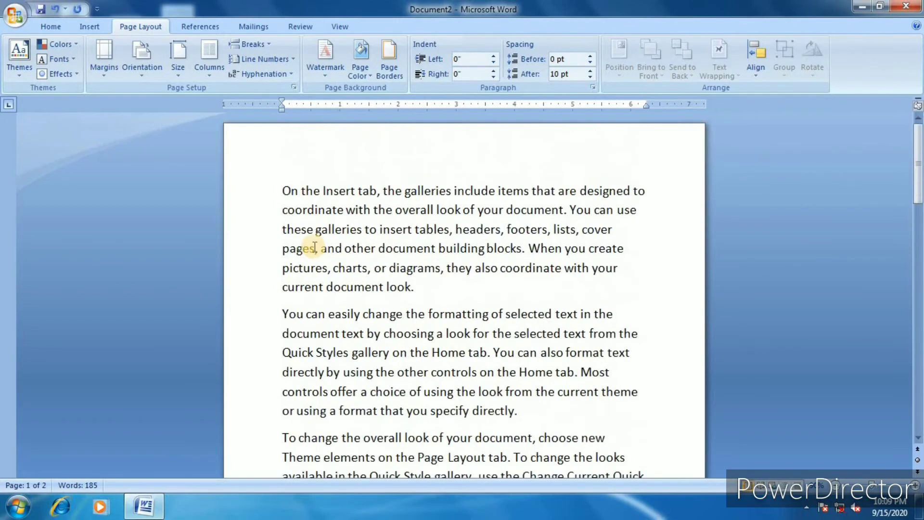
pyautogui.click(283, 311)
pyautogui.click(260, 45)
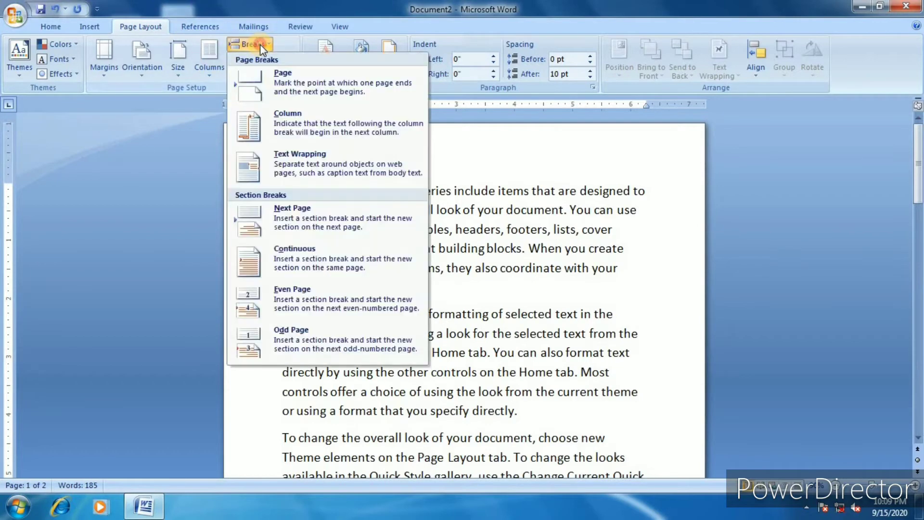
pyautogui.click(315, 220)
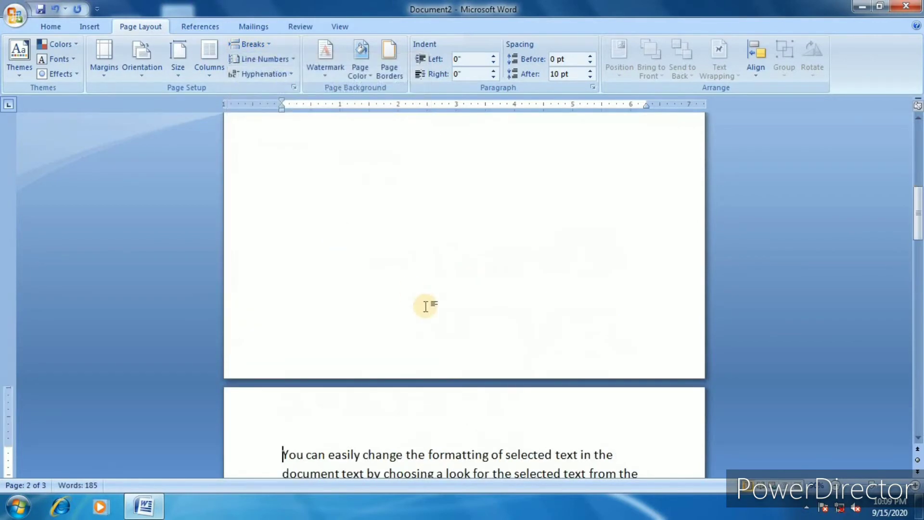
pyautogui.scroll(10, 407, 314)
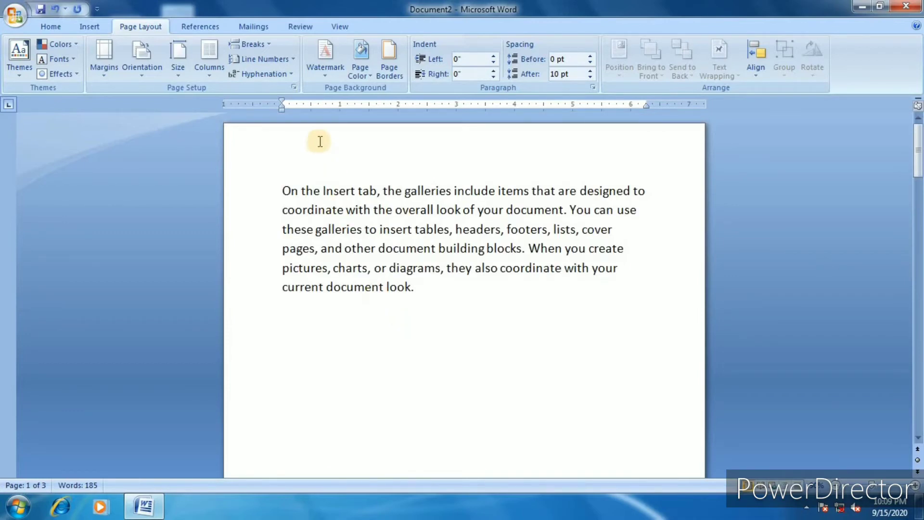
# Insert a Continuous section break within the first paragraph, just before "pages, and other document building blocks".
pyautogui.click(293, 62)
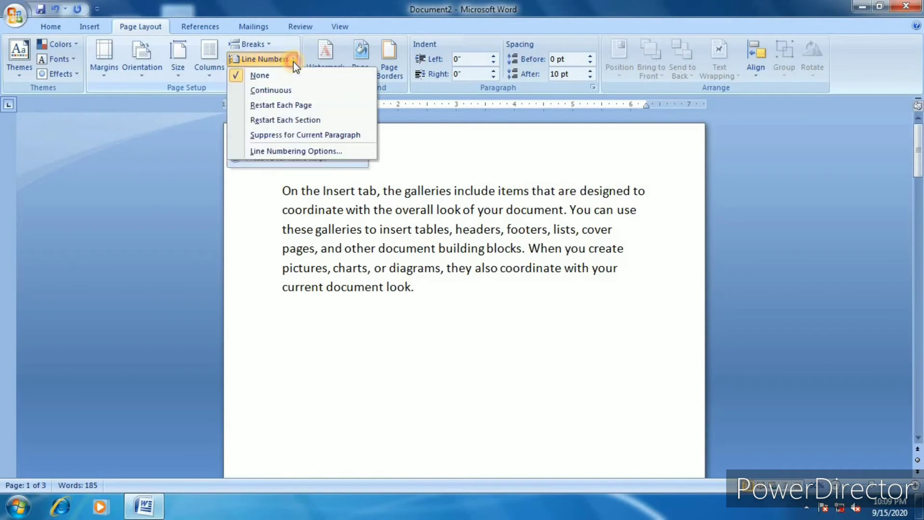
pyautogui.click(255, 45)
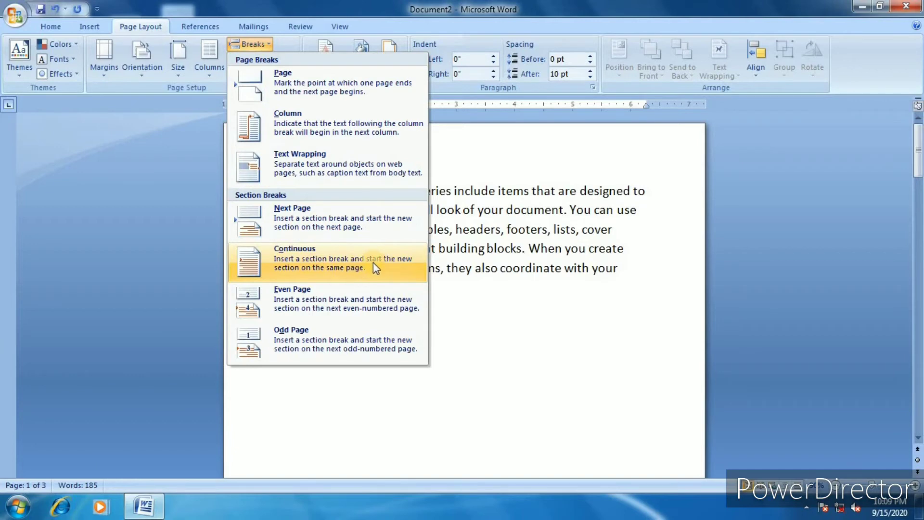
pyautogui.click(441, 314)
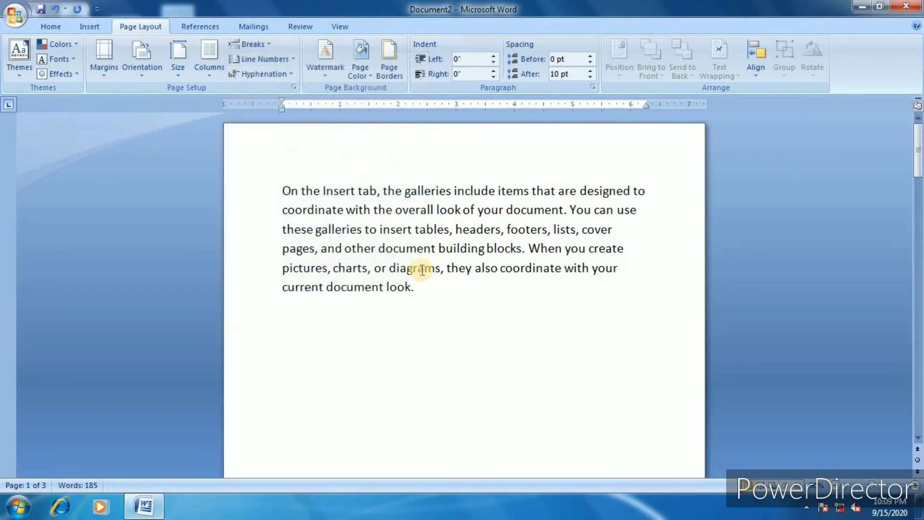
pyautogui.click(284, 249)
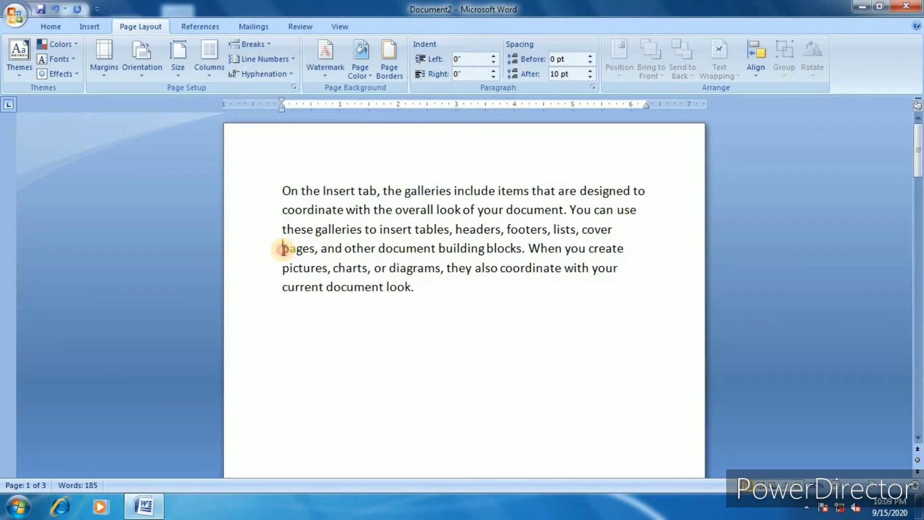
pyautogui.click(264, 45)
pyautogui.click(318, 252)
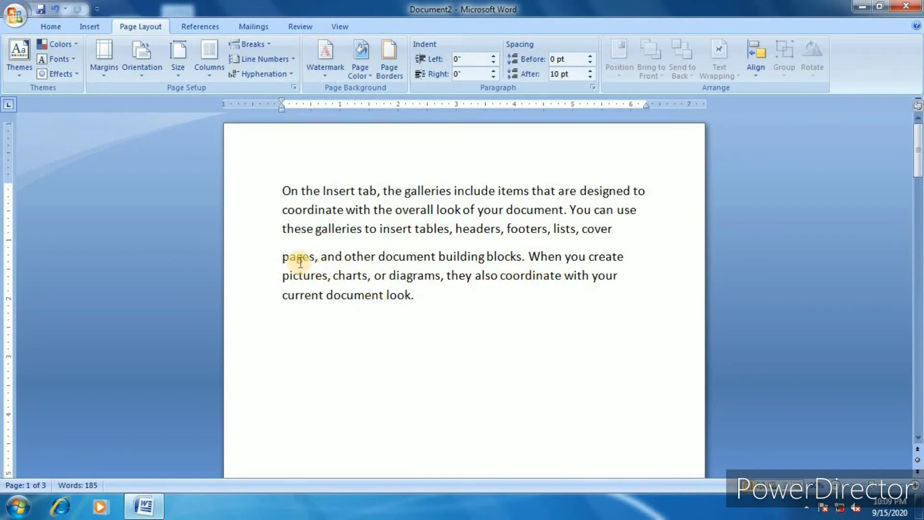
# Insert another Continuous section break after "pictures," so "charts, or diagrams" starts a new section on the same page.
pyautogui.click(328, 277)
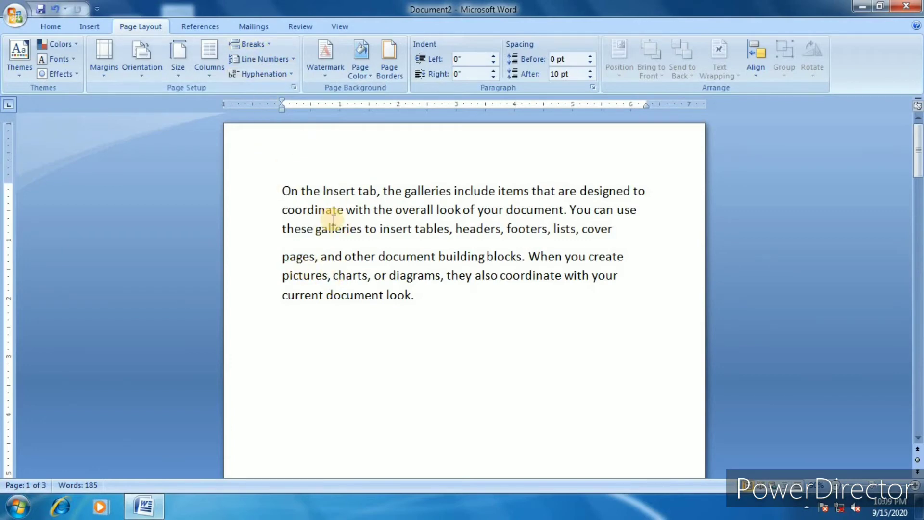
pyautogui.write(',')
pyautogui.click(254, 46)
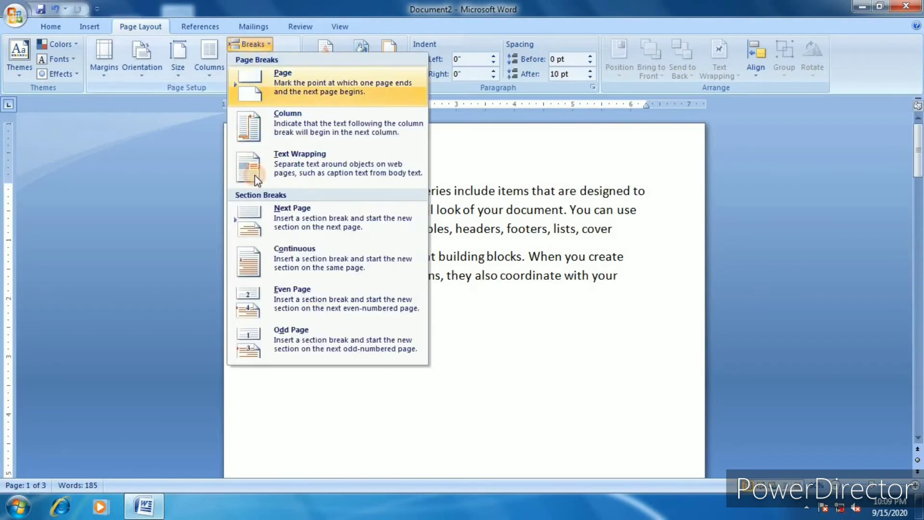
pyautogui.click(297, 261)
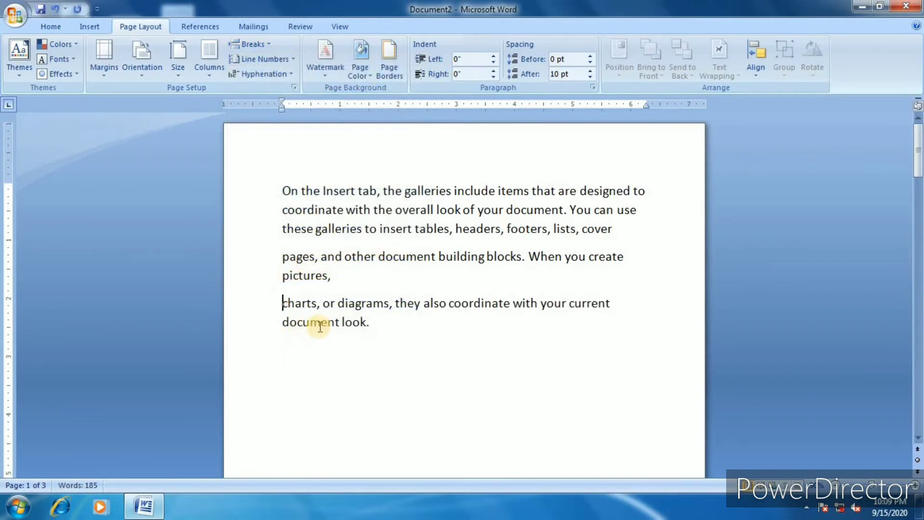
# Look over the section break types and turn on continuous line numbering for the section starting "charts, or diagrams".
pyautogui.click(260, 45)
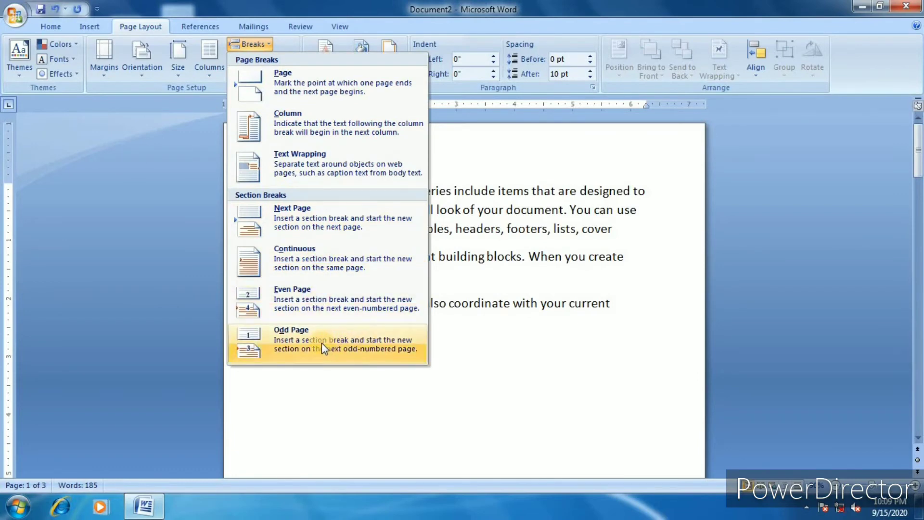
pyautogui.click(350, 332)
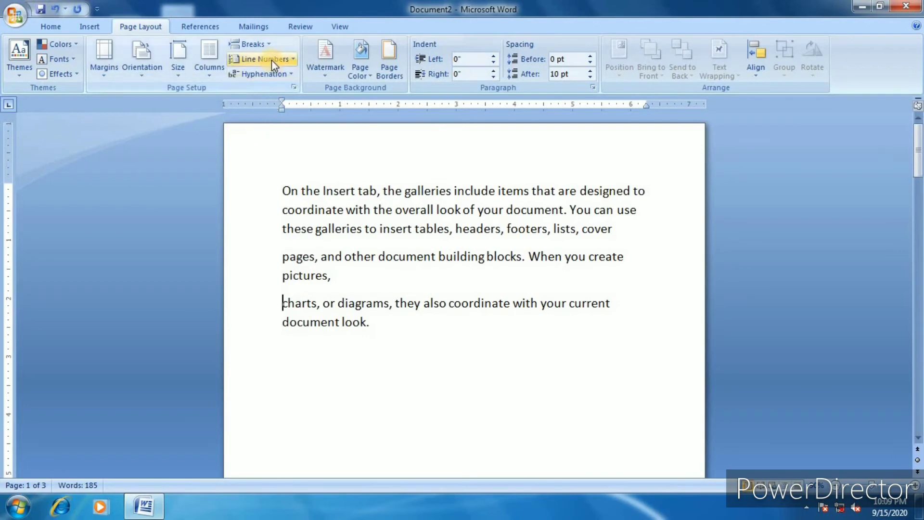
pyautogui.click(255, 49)
pyautogui.click(456, 481)
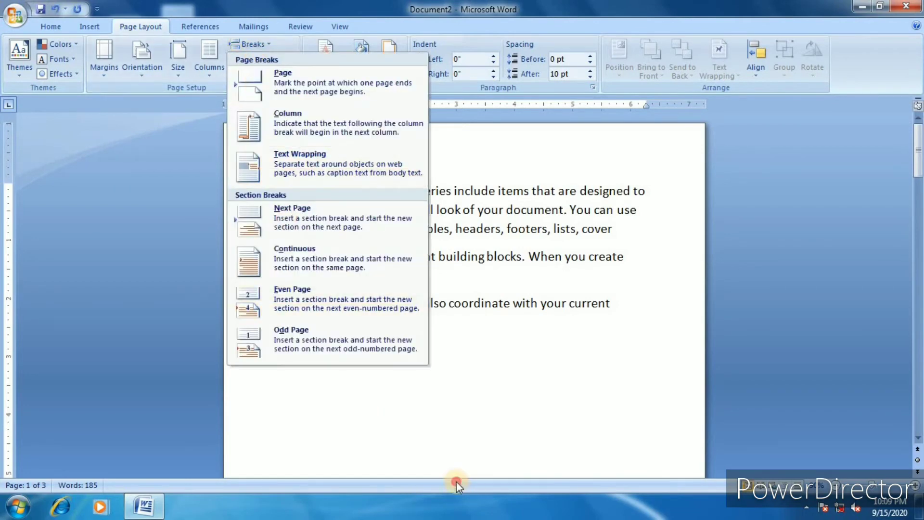
pyautogui.click(460, 375)
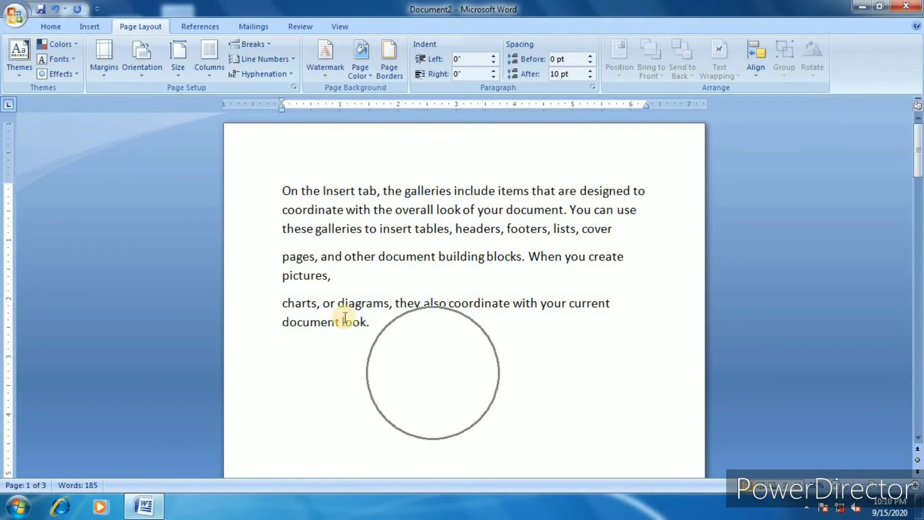
pyautogui.click(270, 62)
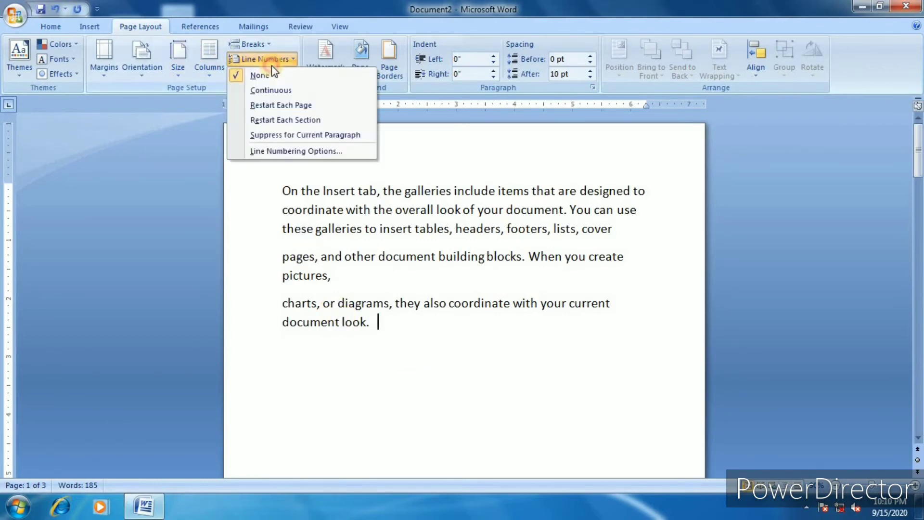
pyautogui.click(271, 90)
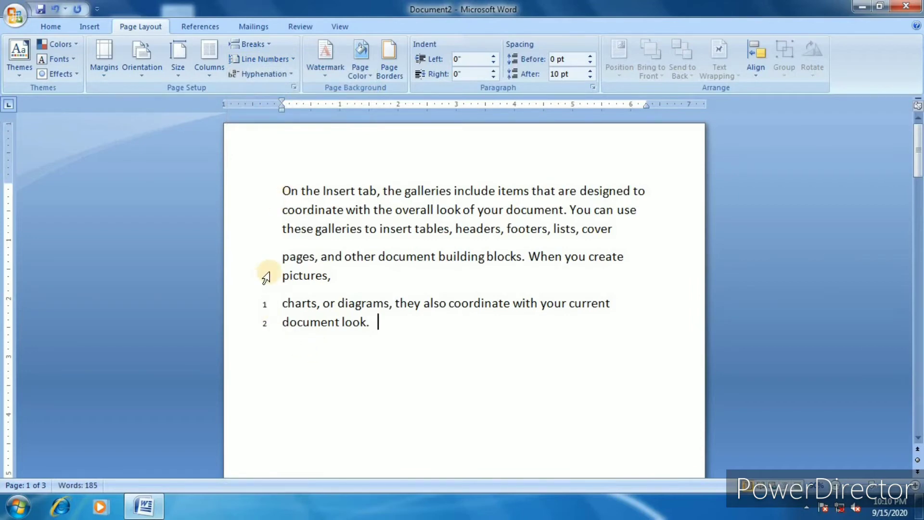
# Replace the whole document with sample text generated by =rand() and enlarge all of its text by two size steps.
pyautogui.hotkey('ctrl', 'a')
pyautogui.press('Delete')
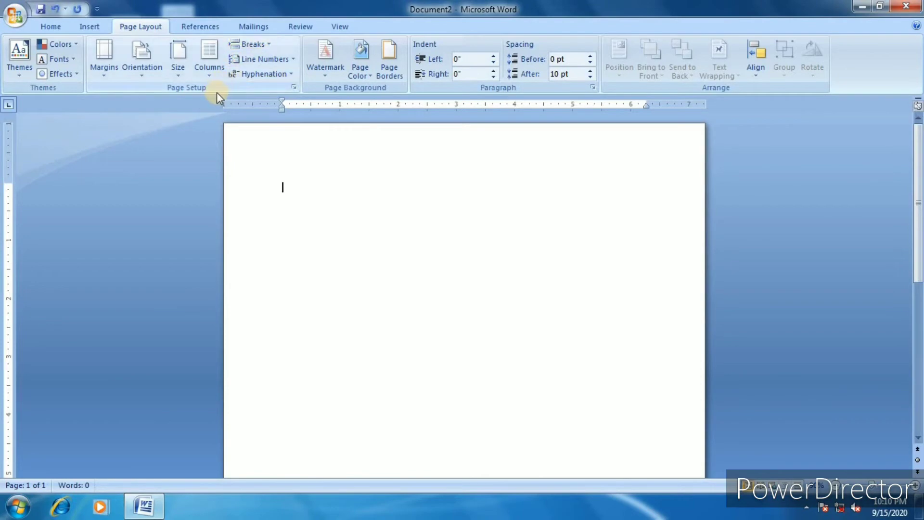
pyautogui.write('=rand()')
pyautogui.press('Return')
pyautogui.hotkey('ctrl', 'a')
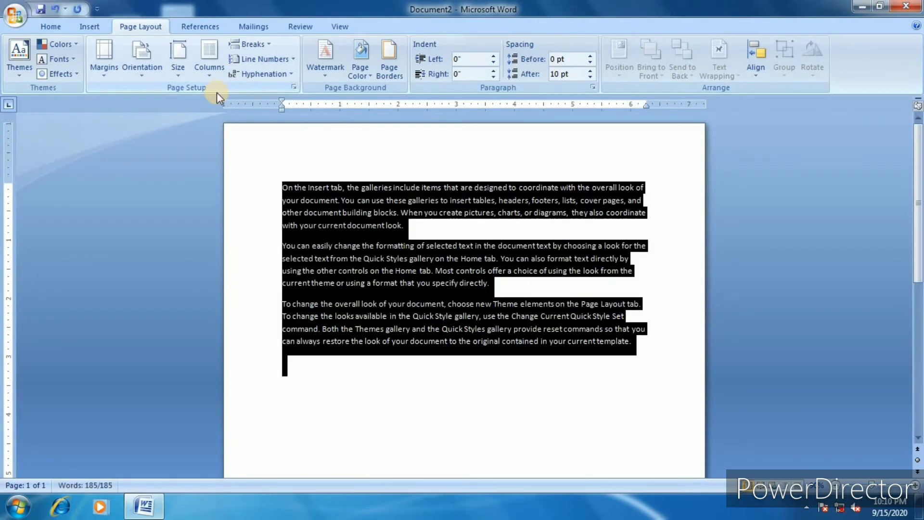
pyautogui.hotkey('ctrl', 'shift', '.')
pyautogui.hotkey('ctrl', 'shift', '.')
pyautogui.press('Right')
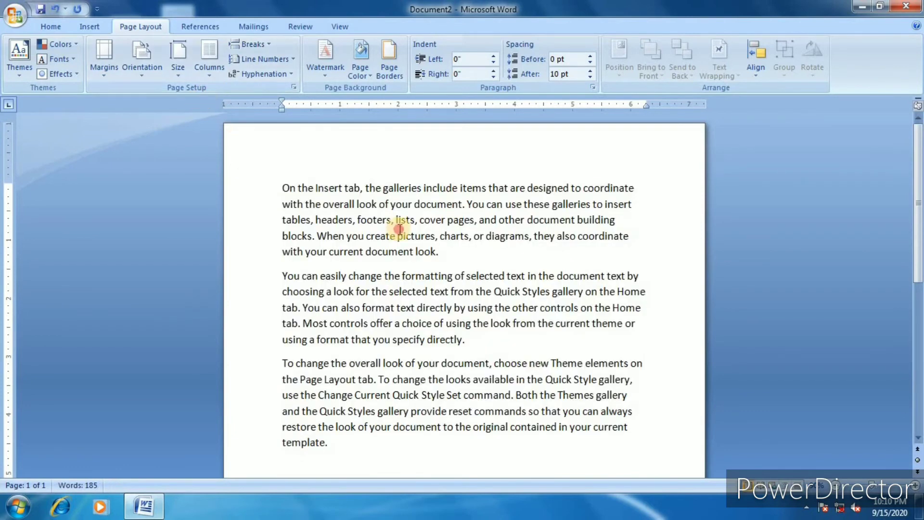
# Apply continuous line numbering to the new sample text and check the numbers down to the last line.
pyautogui.click(272, 59)
pyautogui.click(279, 91)
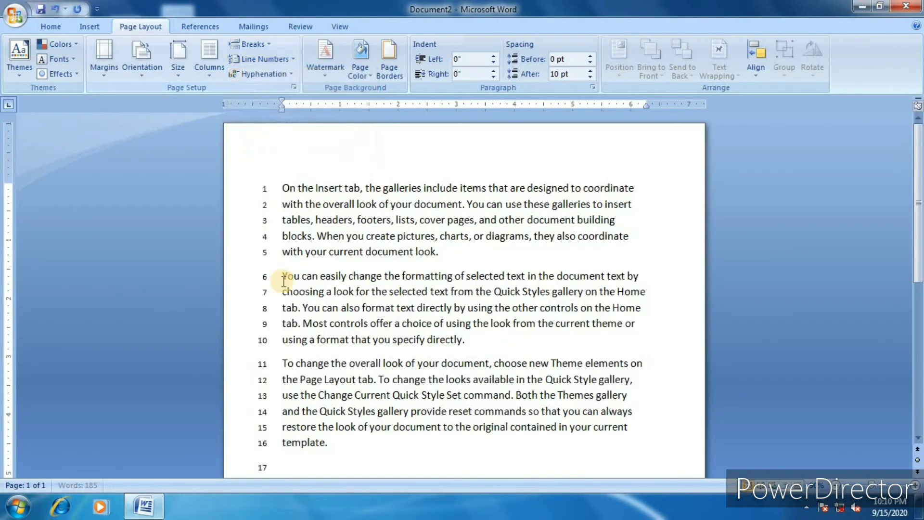
pyautogui.scroll(-1, 312, 238)
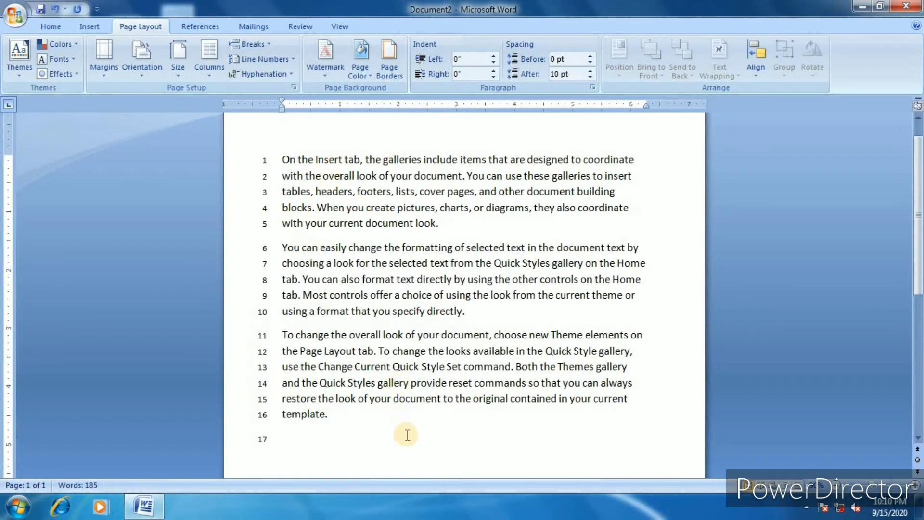
# Delete the end of the third paragraph backwards from "template." so that its last line ends at "restore the look of your docume".
pyautogui.click(344, 424)
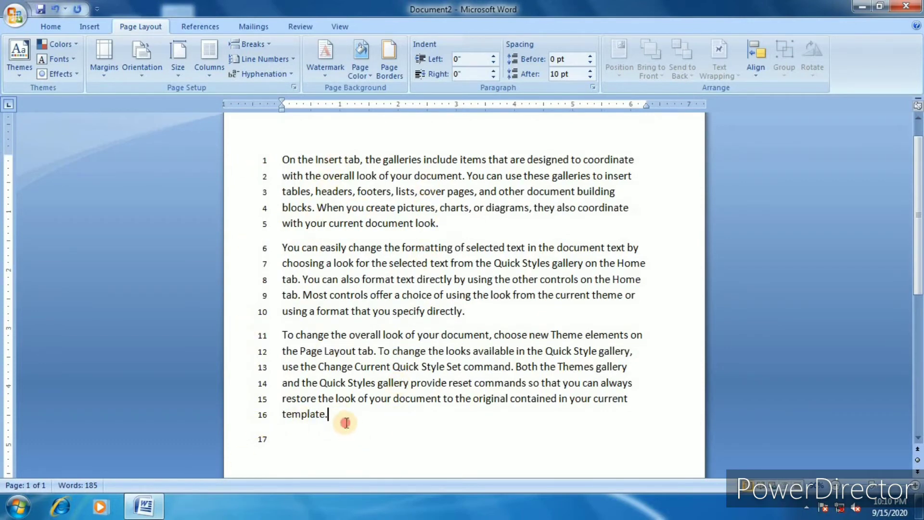
pyautogui.press('BackSpace')
pyautogui.press('BackSpace')
pyautogui.press('BackSpace')
pyautogui.press('BackSpace')
pyautogui.press('BackSpace')
pyautogui.press('BackSpace')
pyautogui.press('BackSpace')
pyautogui.press('BackSpace')
pyautogui.press('BackSpace')
pyautogui.press('BackSpace')
pyautogui.press('BackSpace')
pyautogui.press('BackSpace')
pyautogui.press('BackSpace')
pyautogui.press('BackSpace')
pyautogui.press('BackSpace')
pyautogui.press('BackSpace')
pyautogui.press('BackSpace')
pyautogui.press('BackSpace')
pyautogui.press('BackSpace')
pyautogui.press('BackSpace')
pyautogui.press('BackSpace')
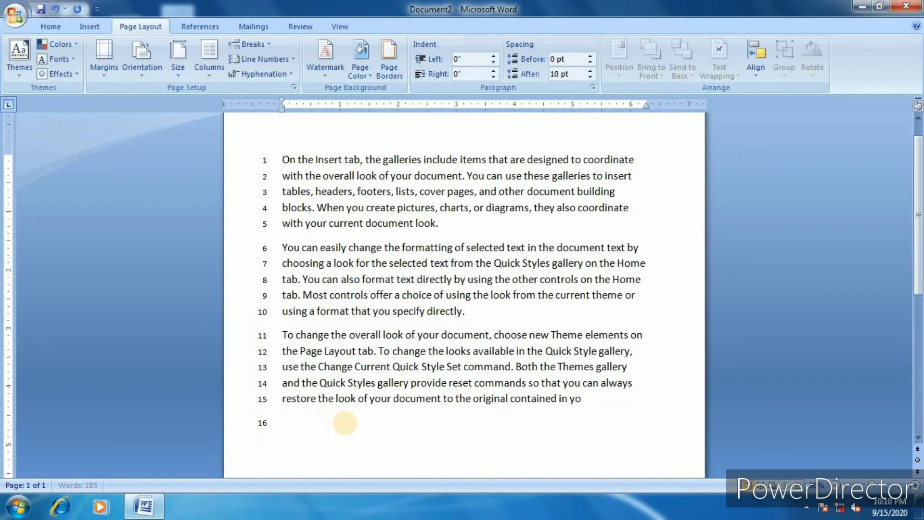
pyautogui.press('BackSpace')
pyautogui.press('BackSpace')
pyautogui.press('BackSpace')
pyautogui.press('BackSpace')
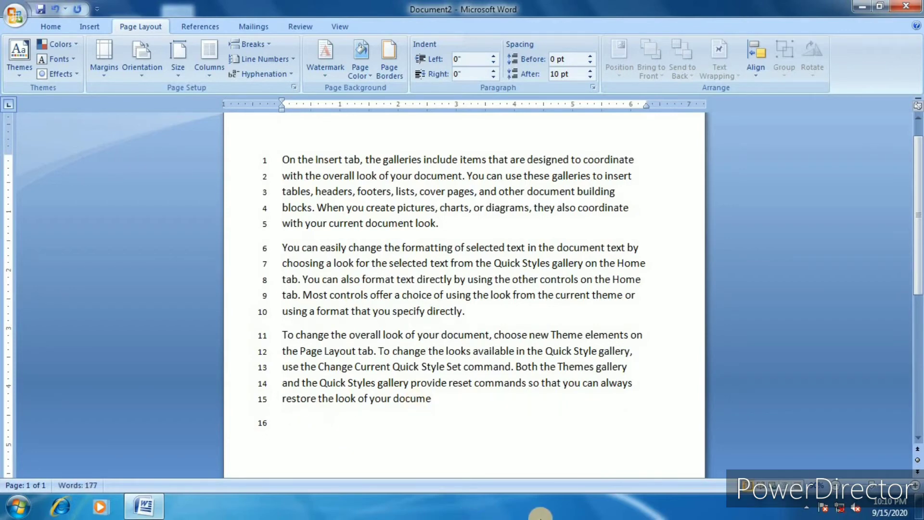
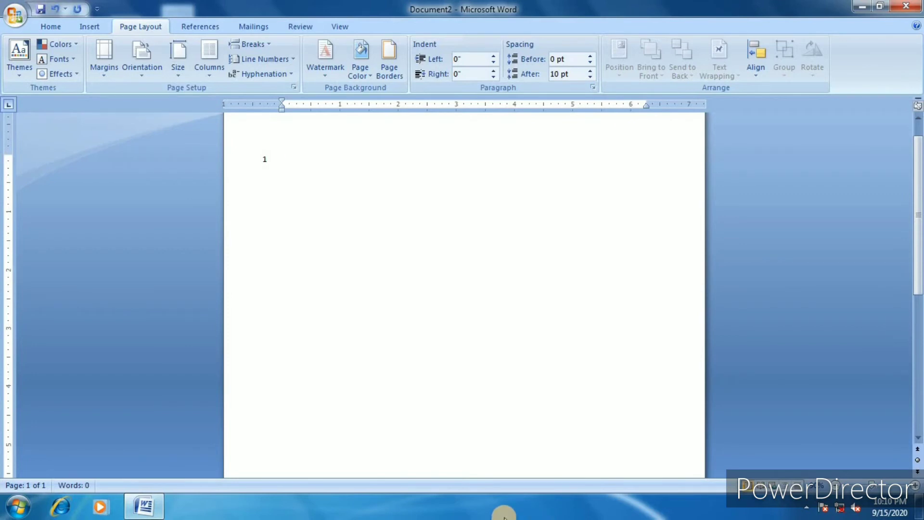
# Turn off line numbering in the emptied document and look over the line numbering choices.
pyautogui.scroll(1, 505, 512)
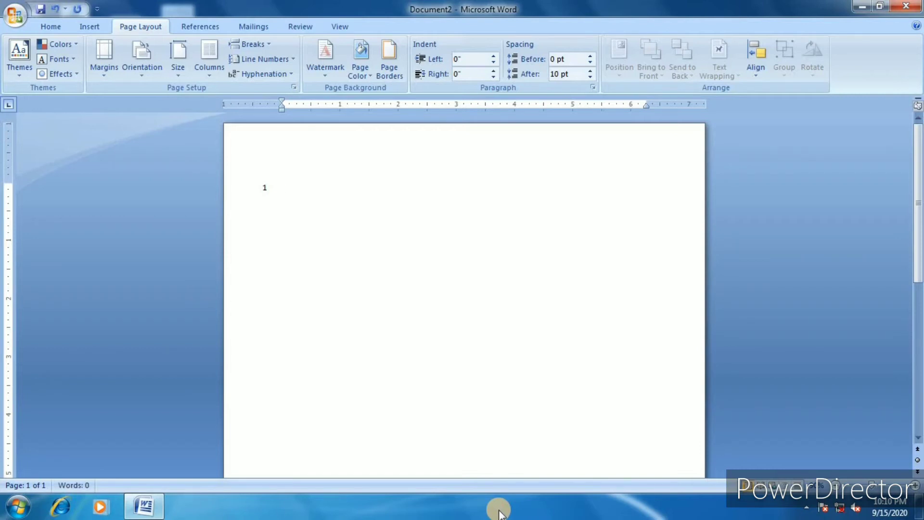
pyautogui.write('1')
pyautogui.press('BackSpace')
pyautogui.click(278, 64)
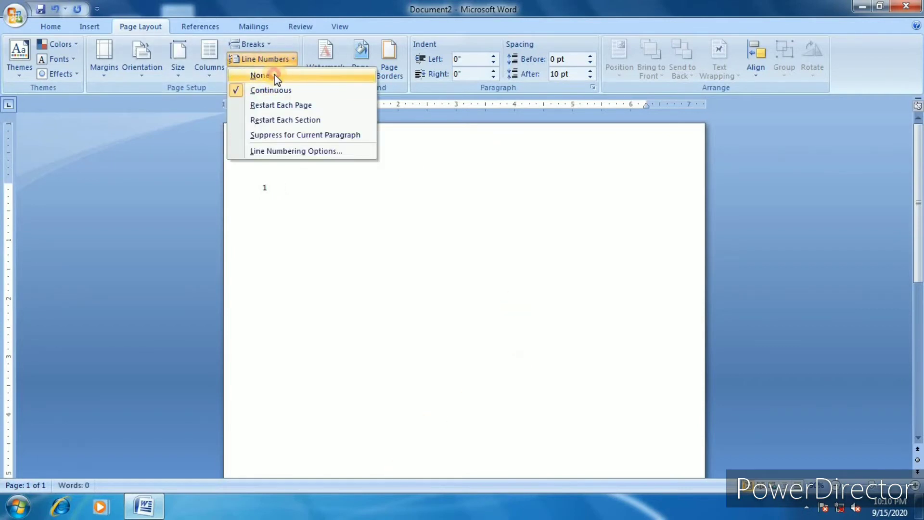
pyautogui.click(269, 76)
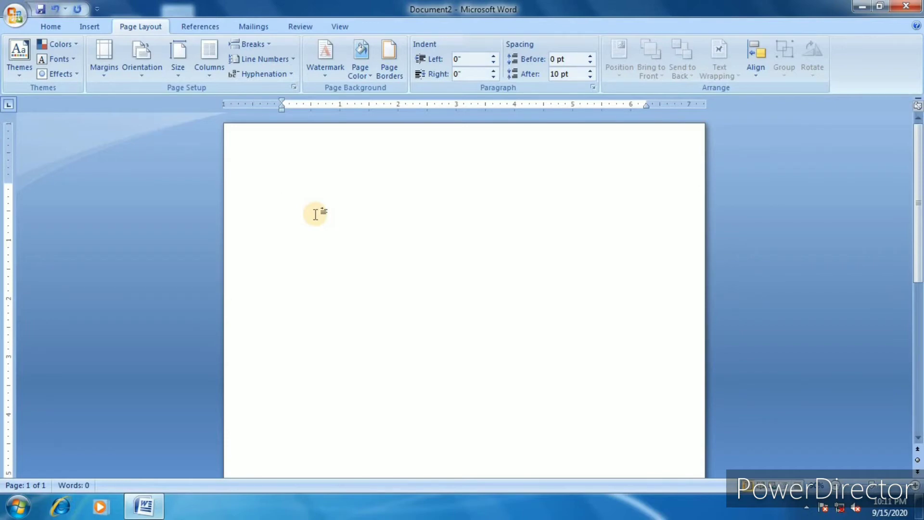
pyautogui.click(277, 58)
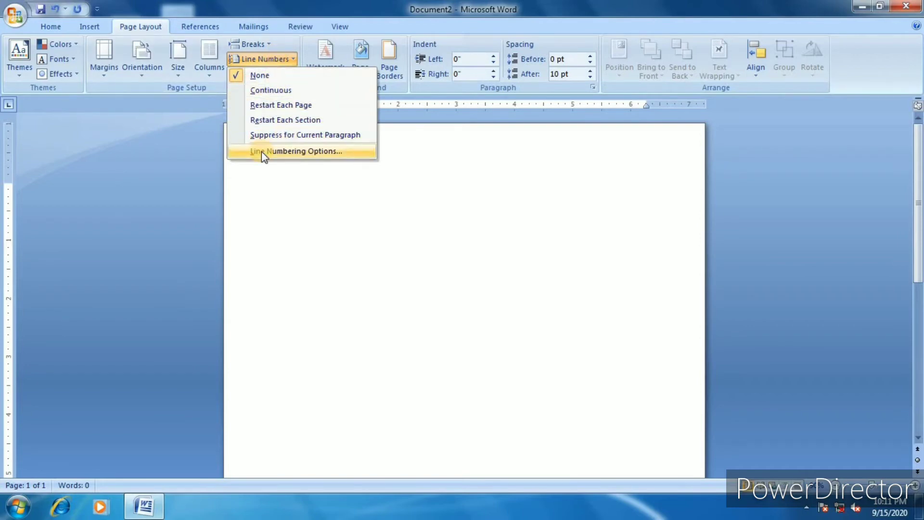
pyautogui.click(368, 221)
# Undo the removal of line numbering and the clearing of the text, and look over the line numbering choices.
pyautogui.hotkey('ctrl', 'z')
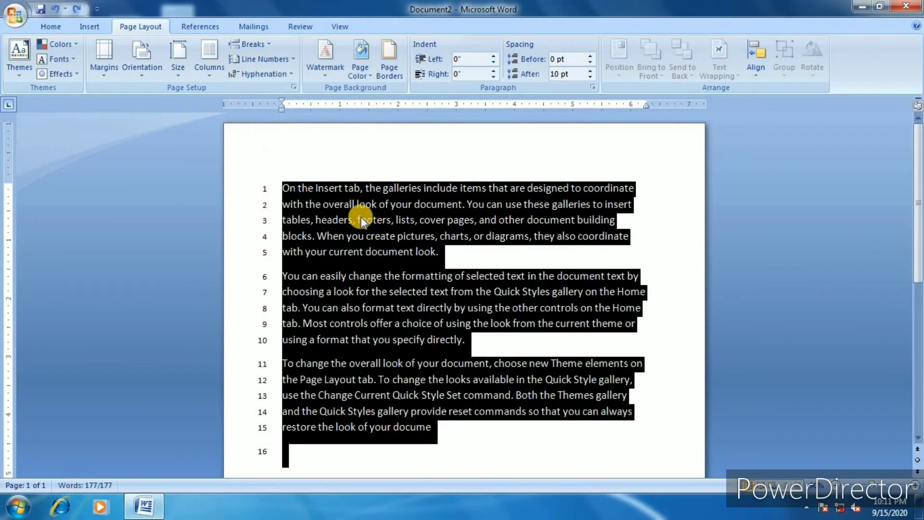
pyautogui.click(289, 141)
pyautogui.click(284, 60)
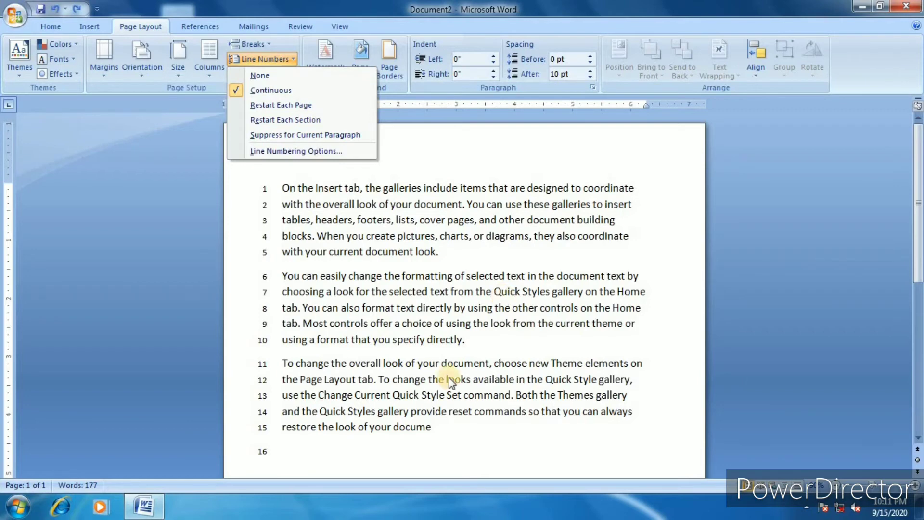
# Insert a page break on the empty line below the third paragraph.
pyautogui.click(433, 443)
pyautogui.scroll(-2, 289, 409)
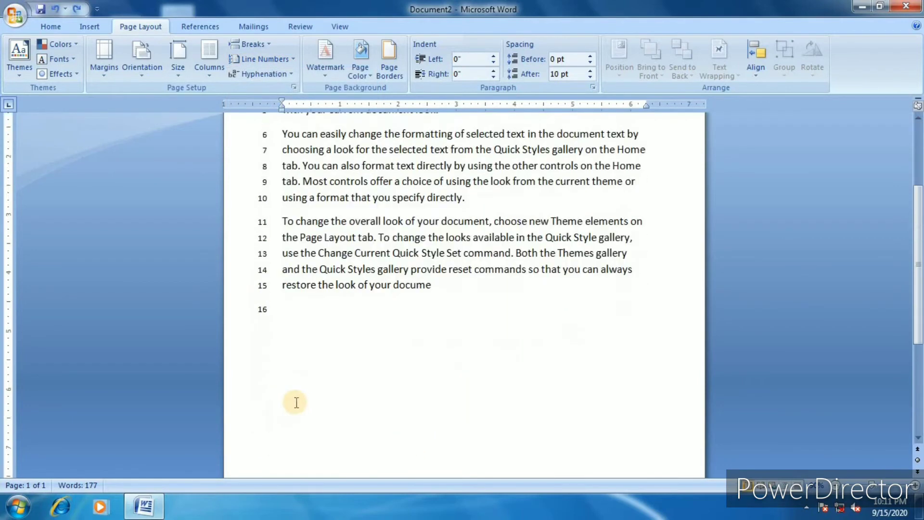
pyautogui.click(407, 332)
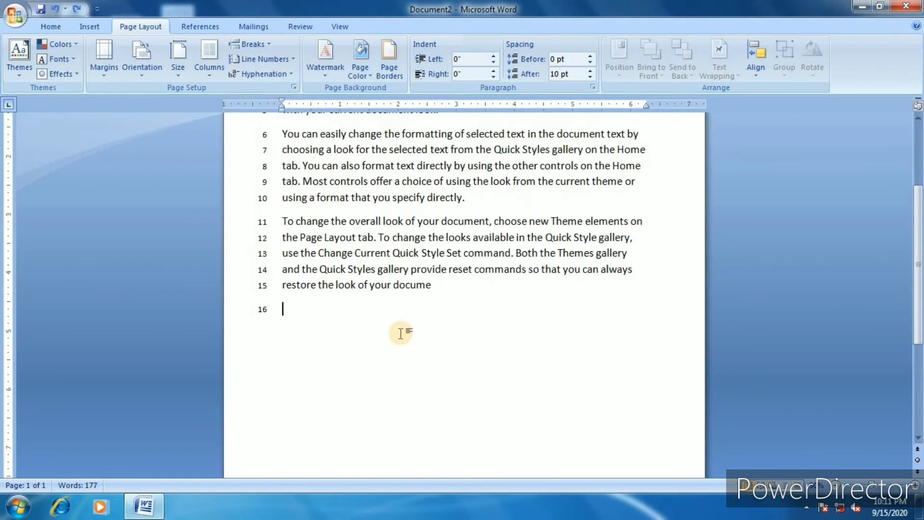
pyautogui.hotkey('ctrl', 'Return')
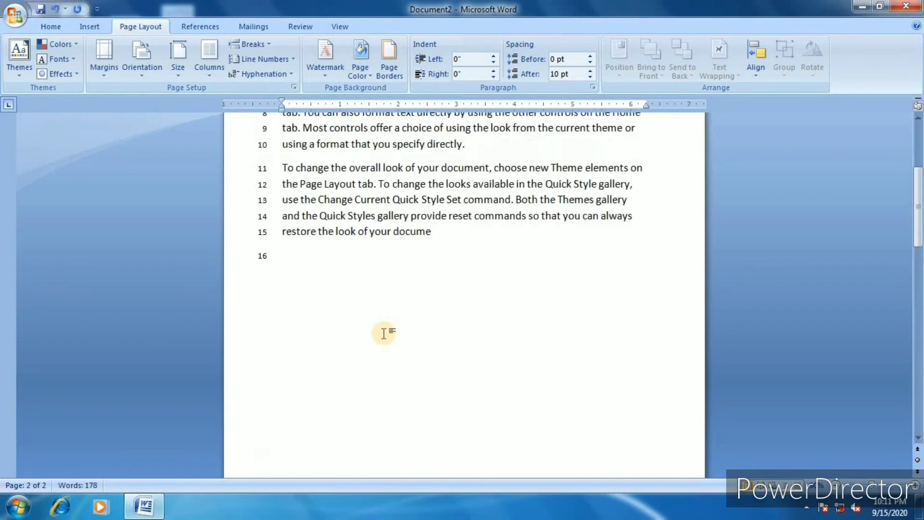
# Set the line numbering to Restart Each Page and check the numbering on the second page.
pyautogui.click(283, 57)
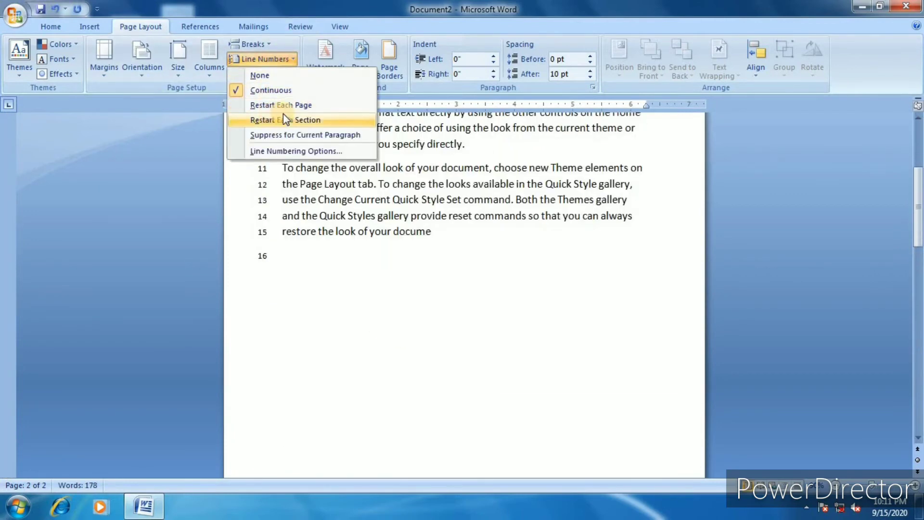
pyautogui.click(281, 105)
pyautogui.scroll(-3, 420, 304)
pyautogui.scroll(-1, 420, 304)
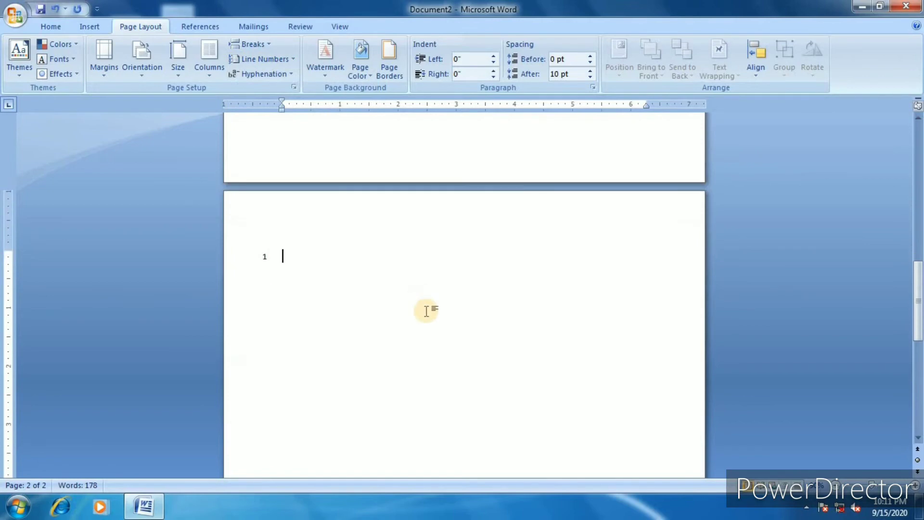
# Add empty lines on the second page and, after another page break, on a third page, and compare their line numbers.
pyautogui.press('Return')
pyautogui.press('Return')
pyautogui.press('Return')
pyautogui.press('Return')
pyautogui.scroll(7, 426, 310)
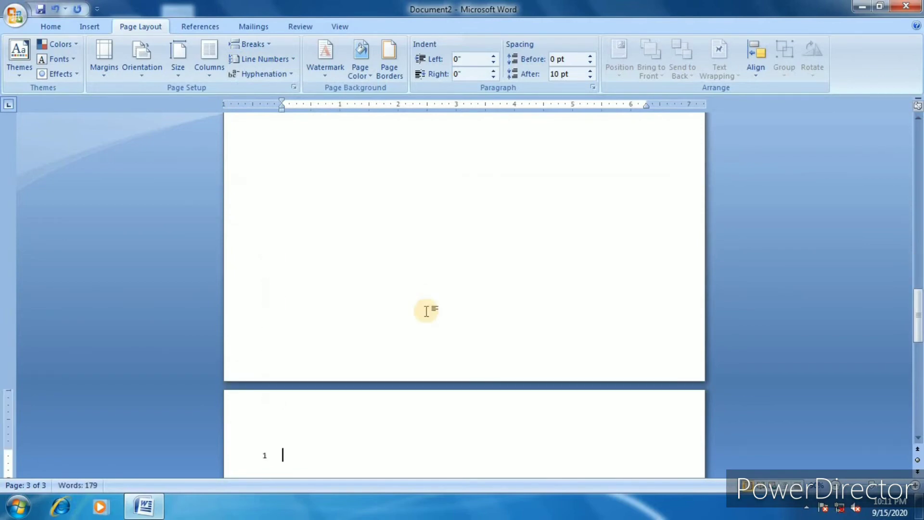
pyautogui.scroll(-5, 426, 310)
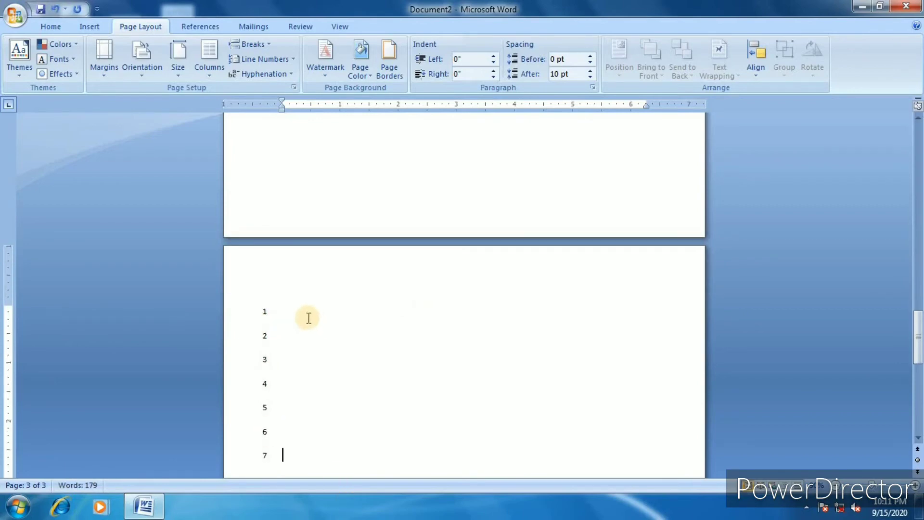
pyautogui.scroll(-12, 303, 316)
pyautogui.scroll(16, 289, 320)
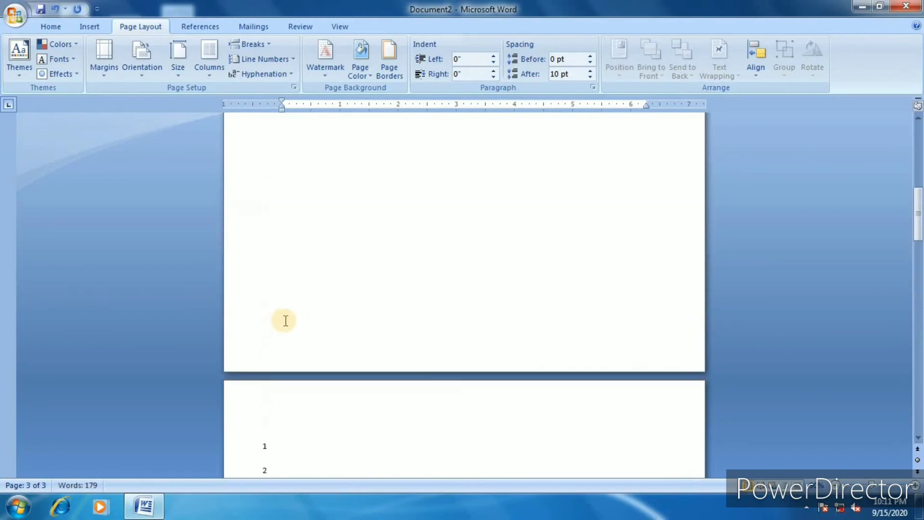
pyautogui.scroll(-10, 285, 320)
pyautogui.scroll(1, 289, 313)
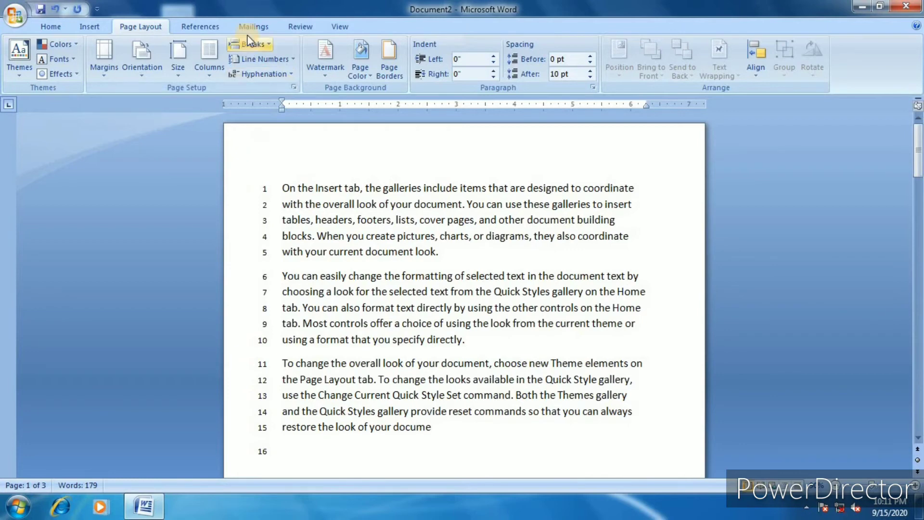
# Set the line numbering to Restart Each Section and check the line numbers across all three pages.
pyautogui.click(263, 58)
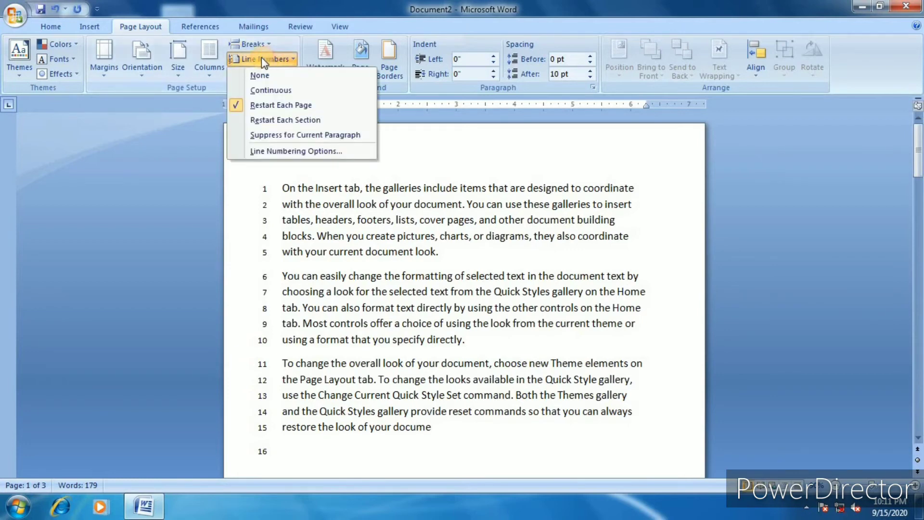
pyautogui.click(294, 122)
pyautogui.scroll(-10, 279, 254)
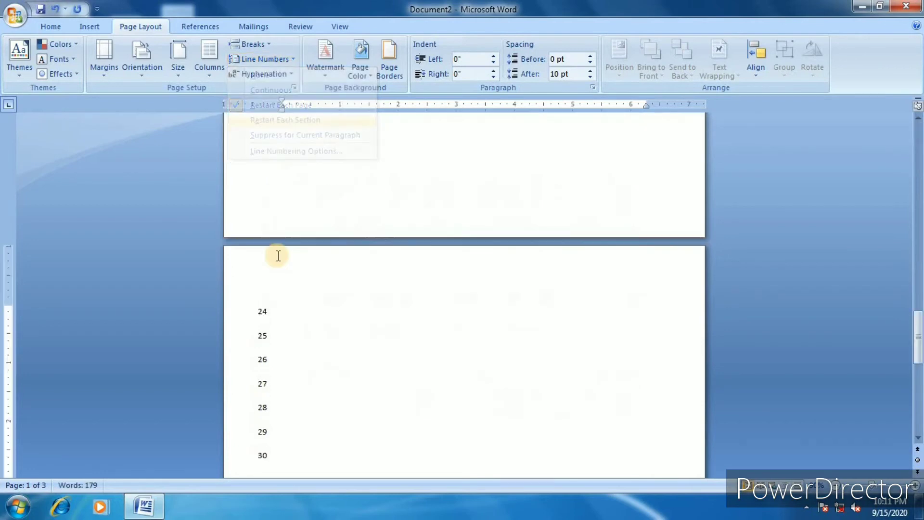
pyautogui.scroll(8, 302, 253)
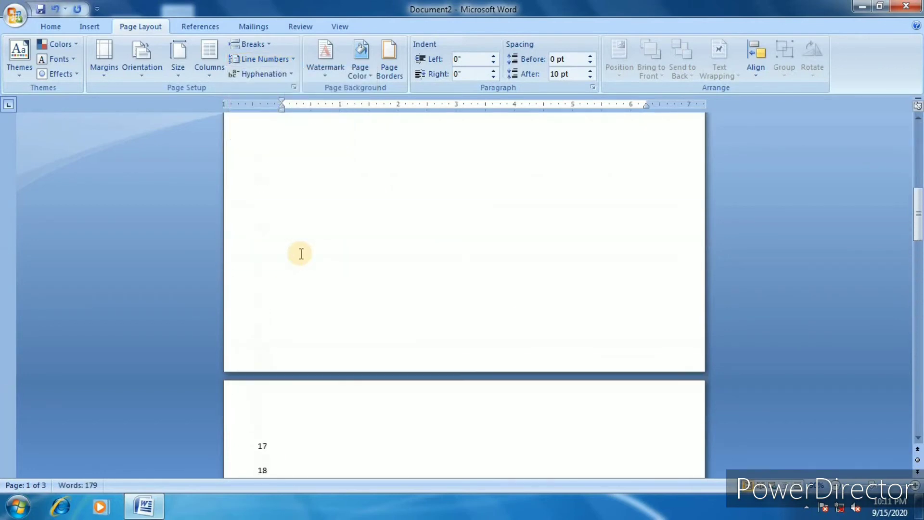
pyautogui.scroll(-5, 299, 252)
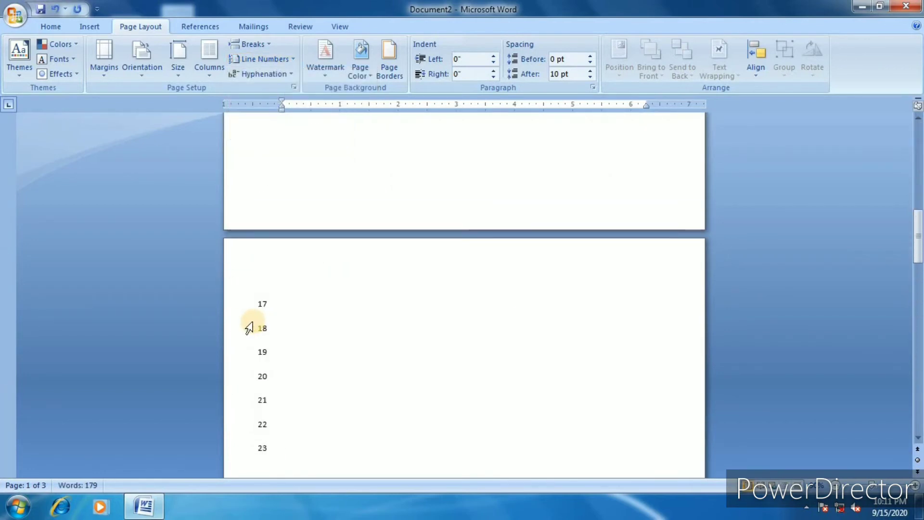
pyautogui.scroll(-3, 257, 332)
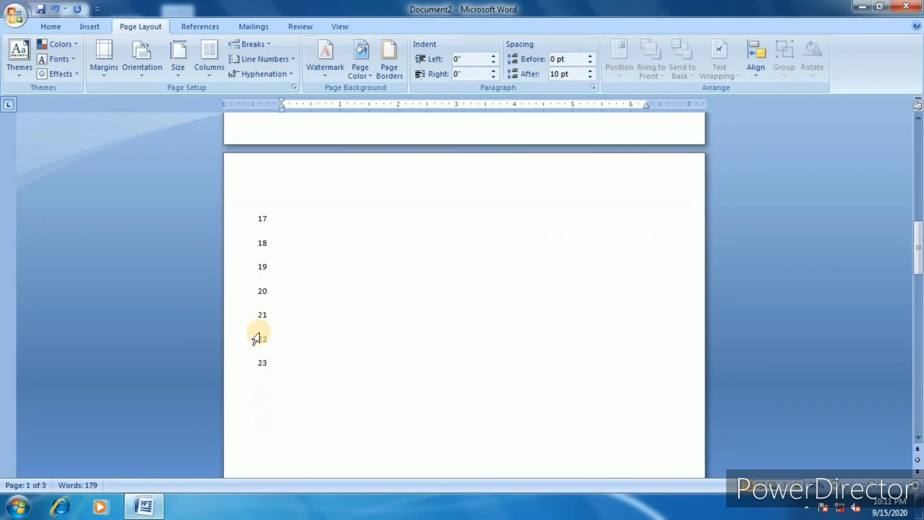
pyautogui.click(272, 59)
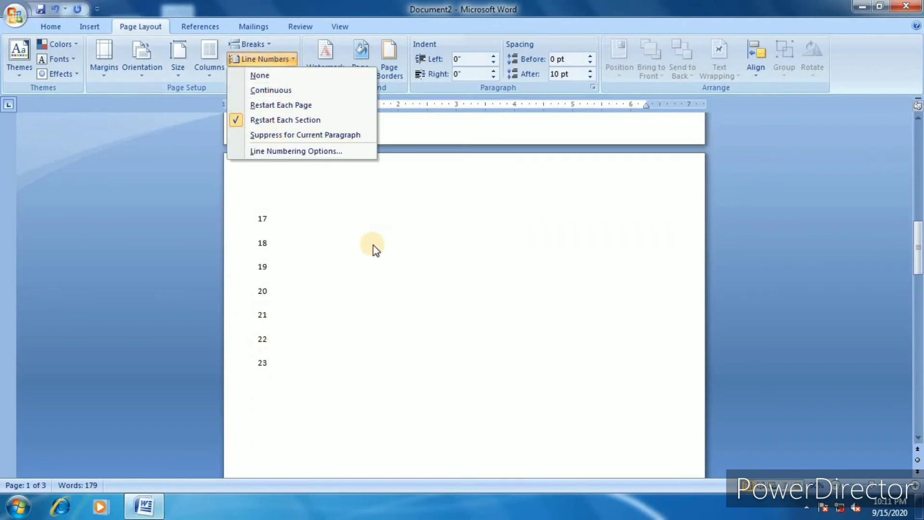
pyautogui.click(356, 238)
pyautogui.scroll(2, 364, 237)
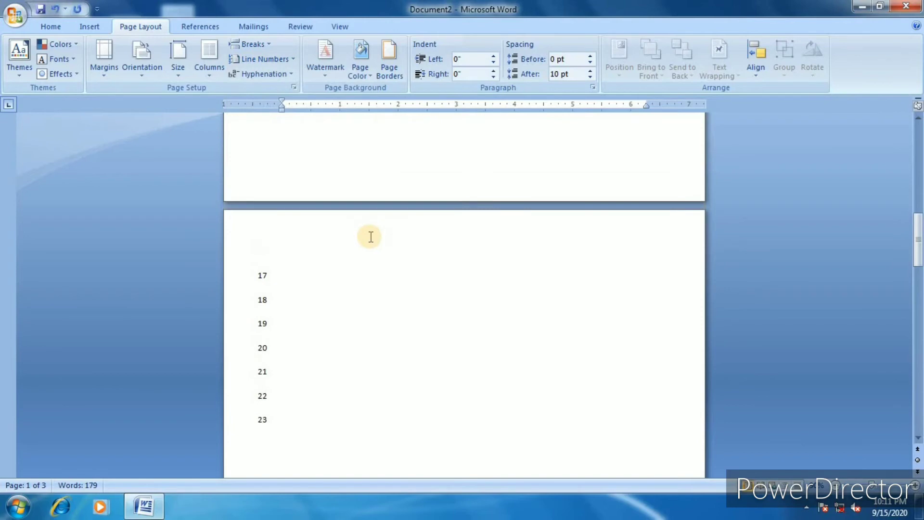
pyautogui.scroll(5, 369, 237)
pyautogui.scroll(5, 370, 237)
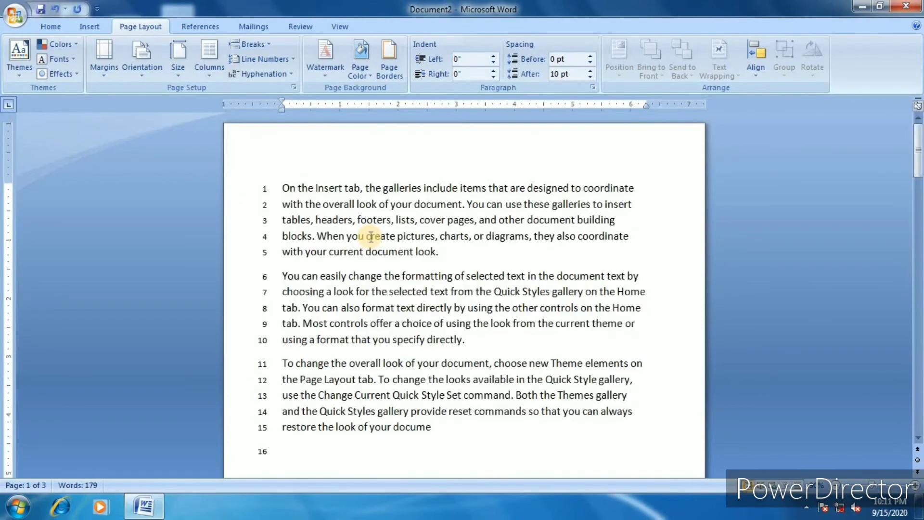
# Turn line numbering off, reapply it as Continuous, and check the numbers on the first page.
pyautogui.scroll(-2, 256, 305)
pyautogui.click(292, 393)
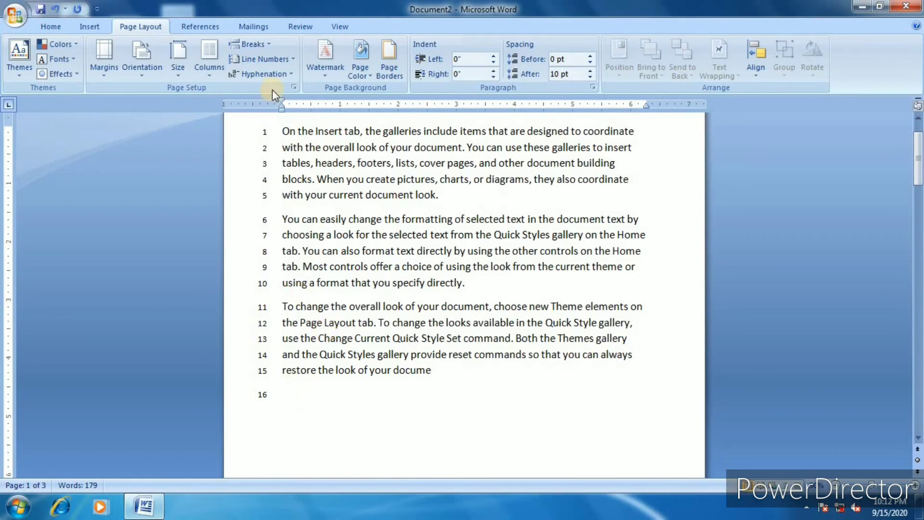
pyautogui.click(285, 59)
pyautogui.click(278, 73)
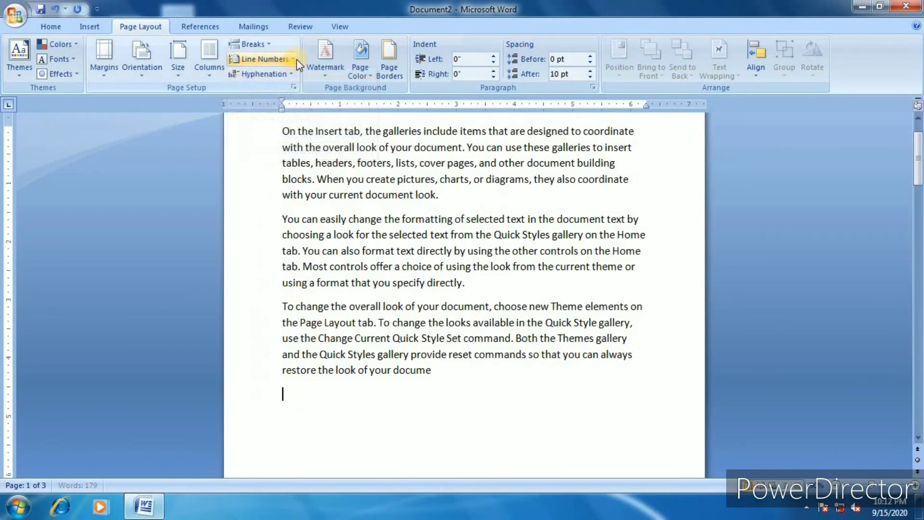
pyautogui.click(297, 59)
pyautogui.click(287, 89)
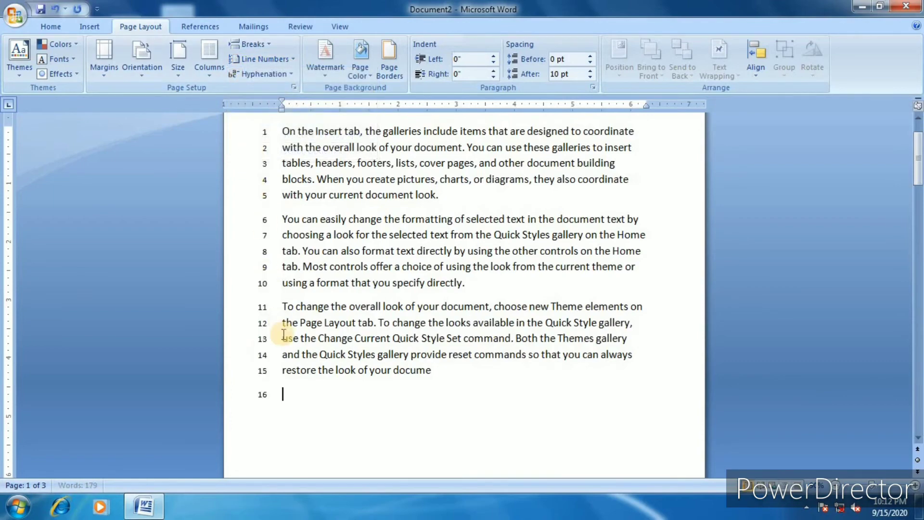
pyautogui.scroll(2, 302, 301)
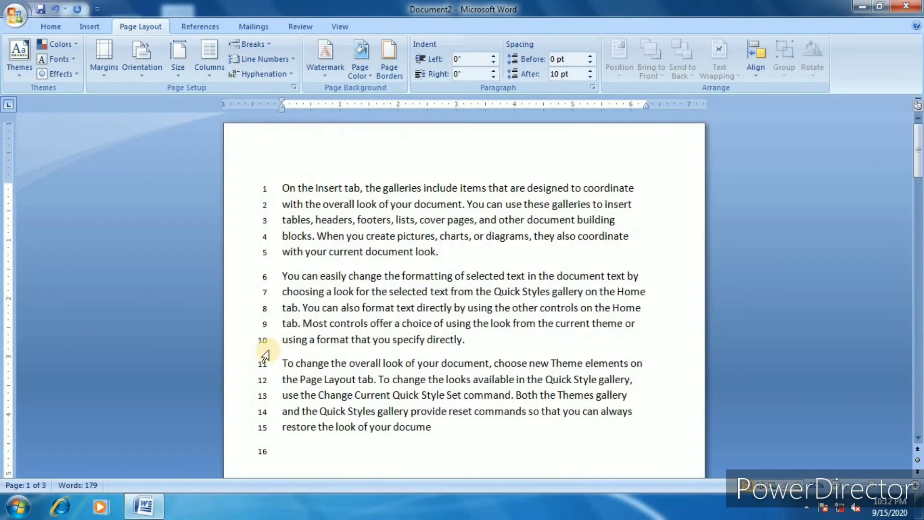
pyautogui.scroll(-1, 267, 353)
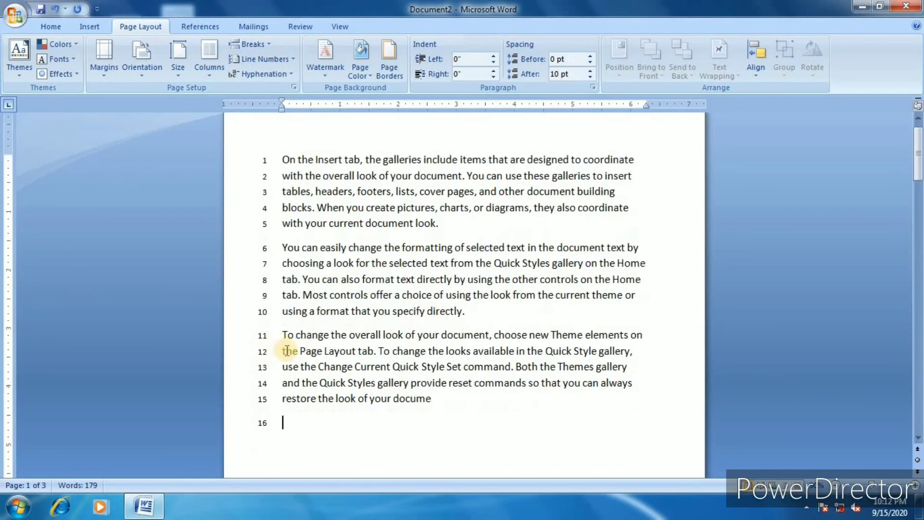
# Suppress line numbering for the empty paragraph under the third one and enter filler lines "Klfjldjfkljfkljglkjgfg", "Fkgfjgf" and "gfkljgfklj".
pyautogui.click(288, 60)
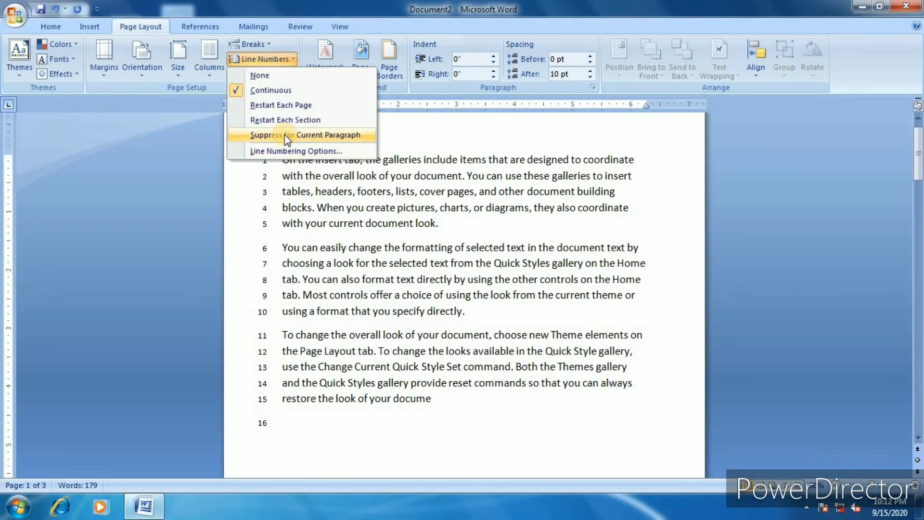
pyautogui.click(285, 134)
pyautogui.write('klfjld')
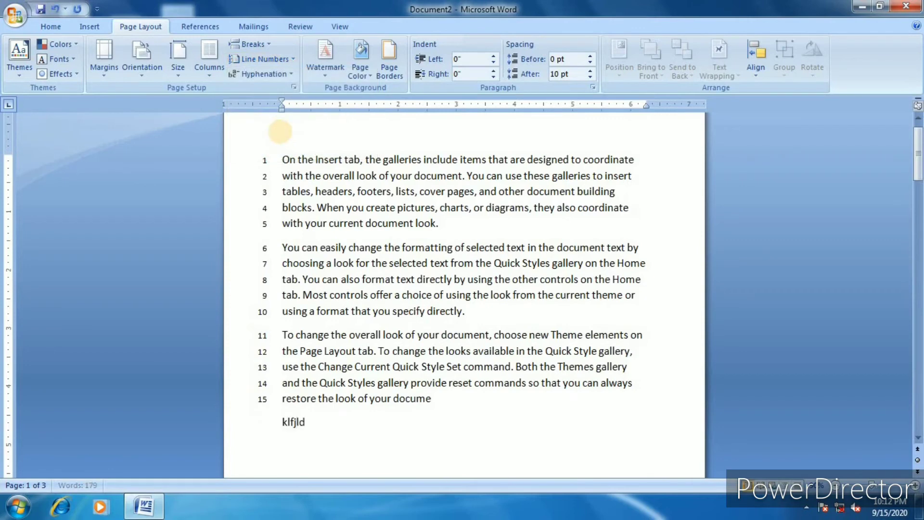
pyautogui.write('jfkljfkljglkjgfg')
pyautogui.press('Return')
pyautogui.write('fkgfjgf')
pyautogui.press('Return')
pyautogui.write('gfkl')
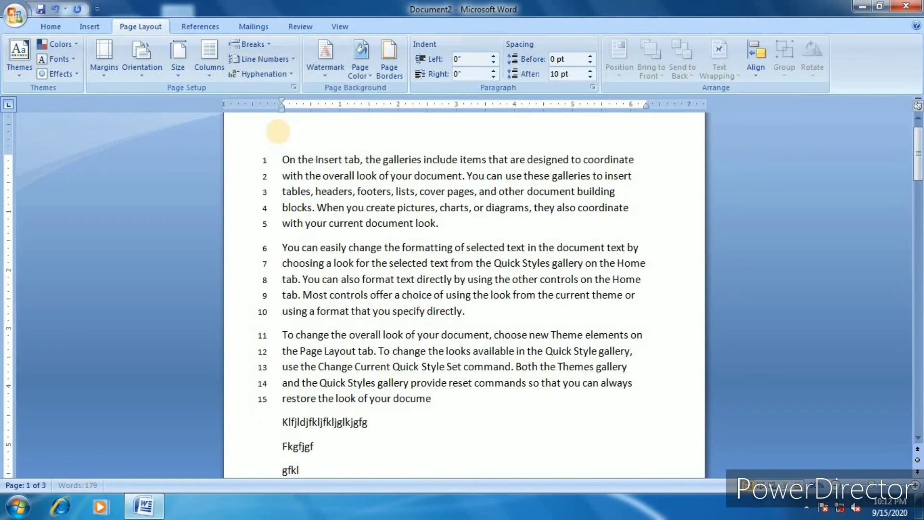
pyautogui.write('jgfklj')
pyautogui.scroll(-2, 279, 132)
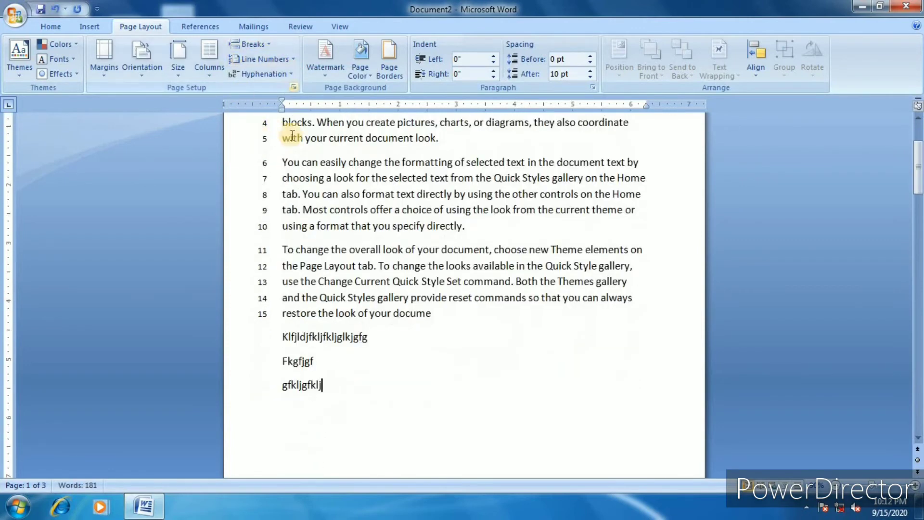
# Start a new paragraph, remove its line number suppression, and enter filler lines "Lgjljg", "G;jflgjflgj" and "gjfgl".
pyautogui.press('Return')
pyautogui.click(264, 59)
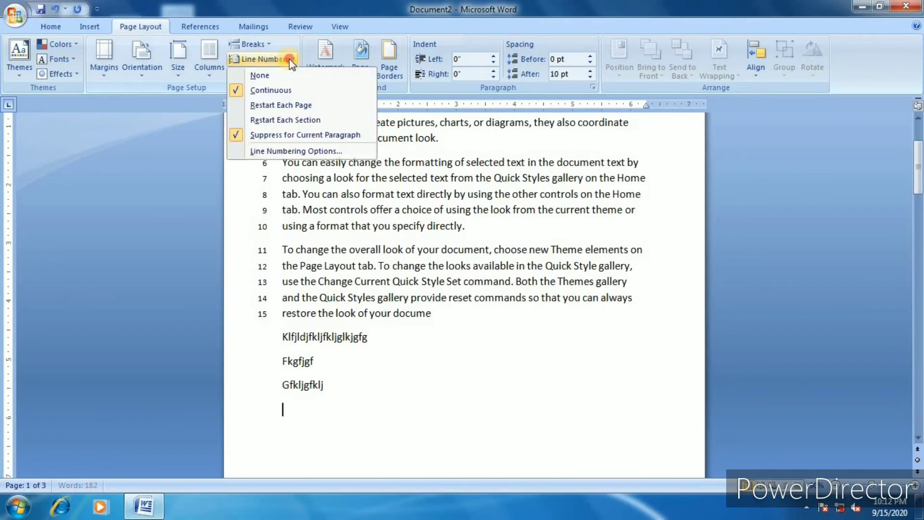
pyautogui.click(231, 137)
pyautogui.write('lgjl')
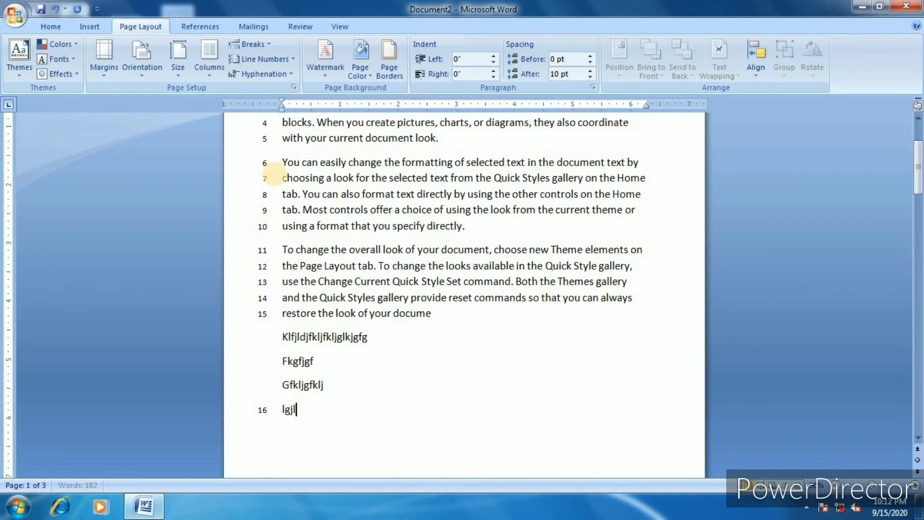
pyautogui.write('jg')
pyautogui.press('Return')
pyautogui.write('gjfgl')
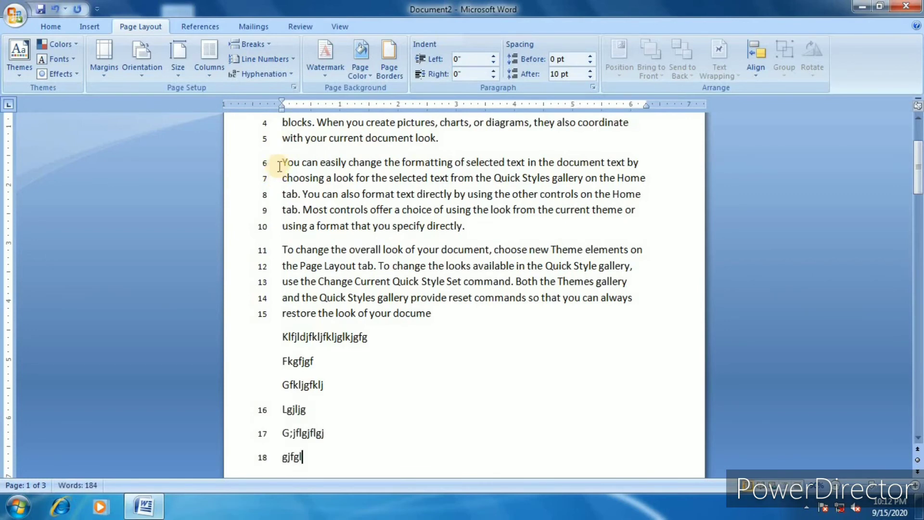
# Look over the layout settings in the line numbering options and close them without changes.
pyautogui.click(281, 60)
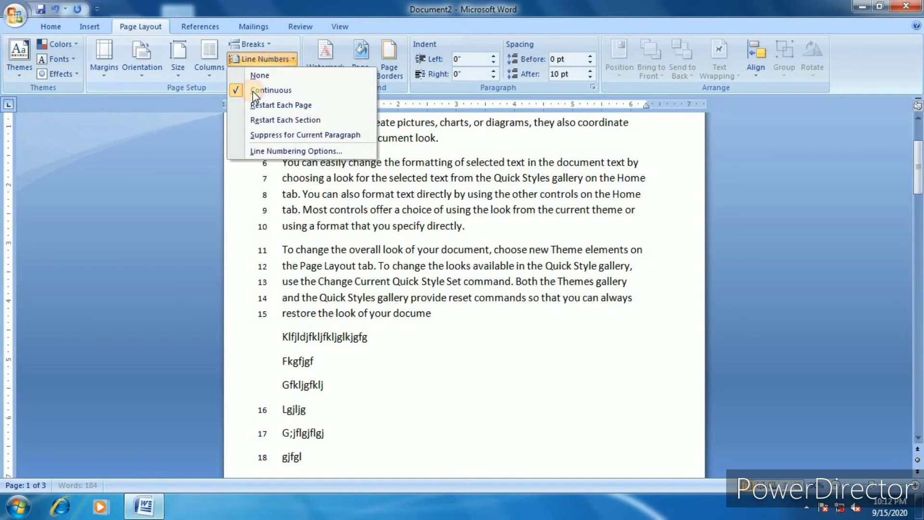
pyautogui.click(299, 152)
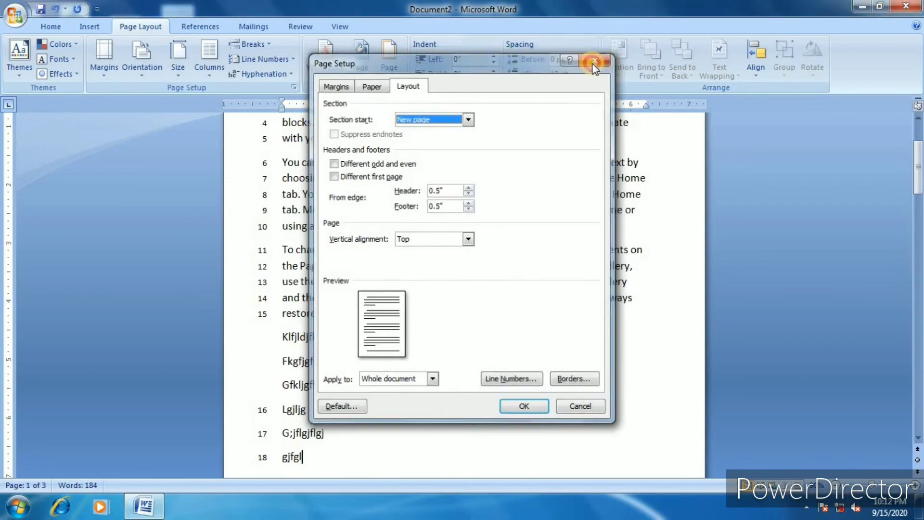
pyautogui.click(595, 60)
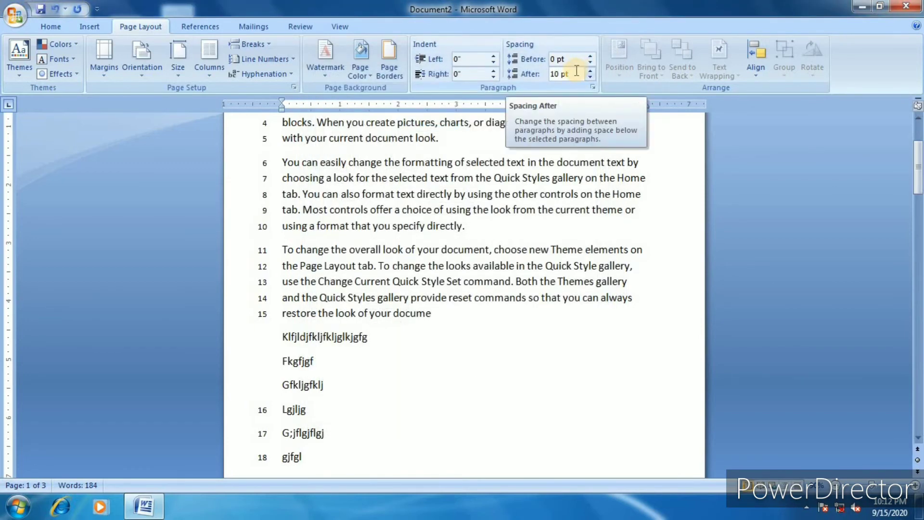
# Turn off line numbering and look over the text on the first page.
pyautogui.click(263, 61)
pyautogui.click(269, 76)
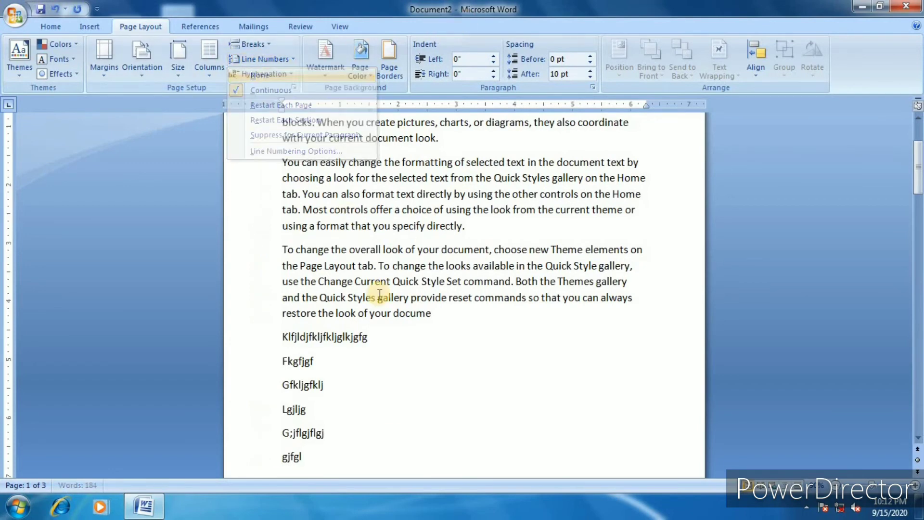
pyautogui.scroll(3, 431, 344)
pyautogui.scroll(-3, 432, 343)
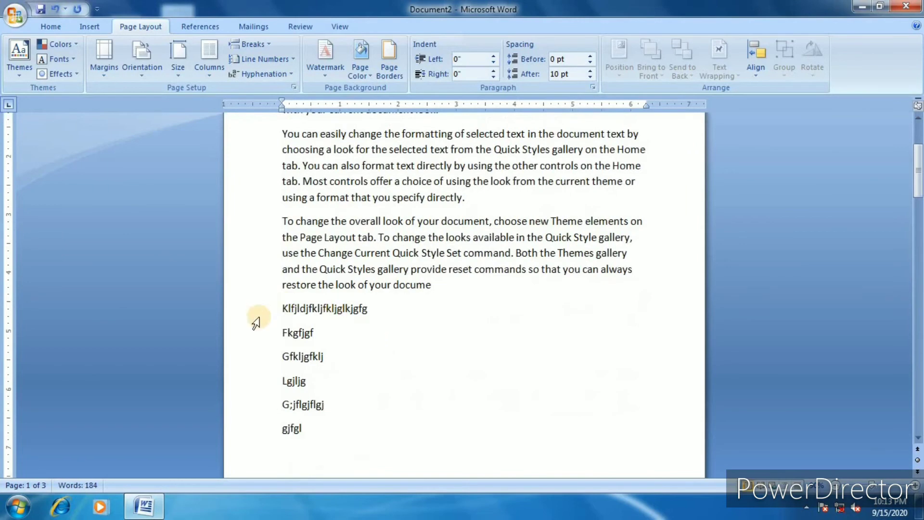
# Delete all the filler lines from "Klfjldjfkljfkljglkjgfg" down to "gjfgl" below the third paragraph.
pyautogui.moveTo(276, 312); pyautogui.dragTo(316, 475)
pyautogui.press('Delete')
pyautogui.scroll(4, 415, 368)
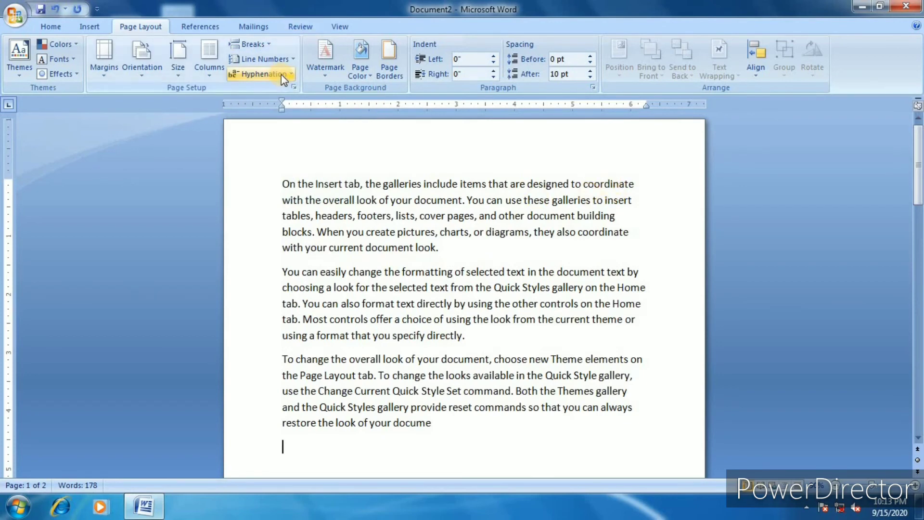
# Increase the font size of the whole document text by one increment.
pyautogui.hotkey('ctrl', 'a')
pyautogui.hotkey('ctrl', 'shift', '.')
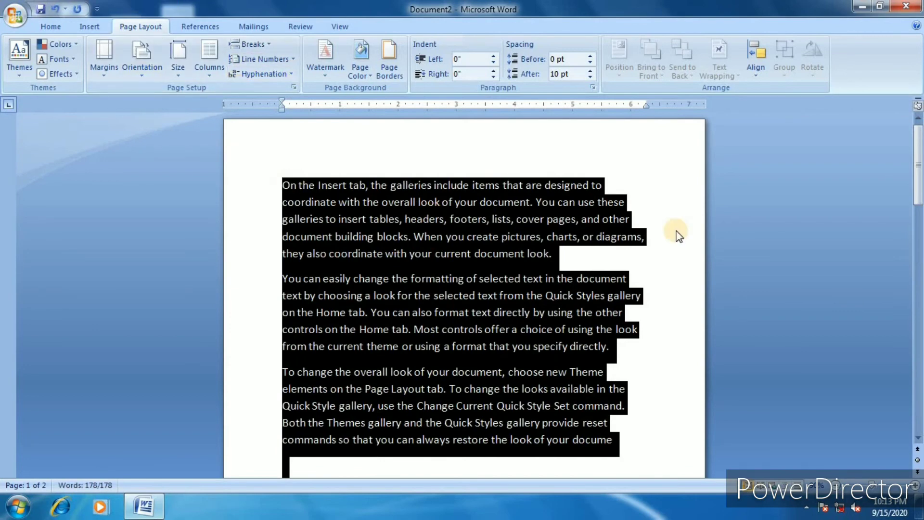
pyautogui.click(624, 189)
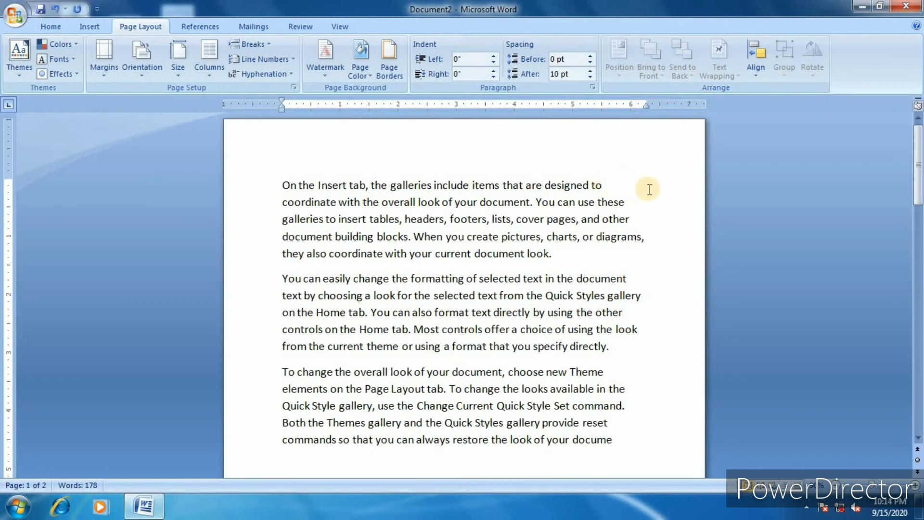
# Turn on automatic hyphenation for the document and look over the line ends of the three paragraphs.
pyautogui.click(285, 74)
pyautogui.click(271, 103)
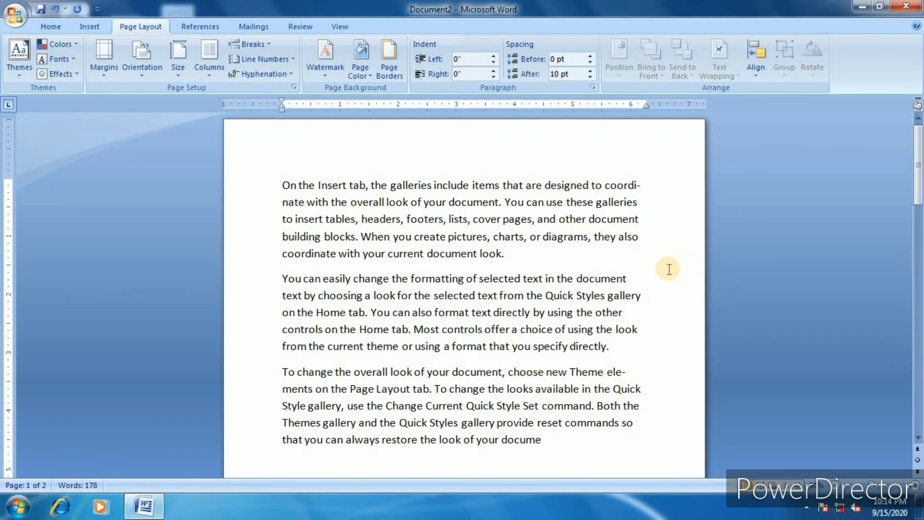
pyautogui.click(624, 219)
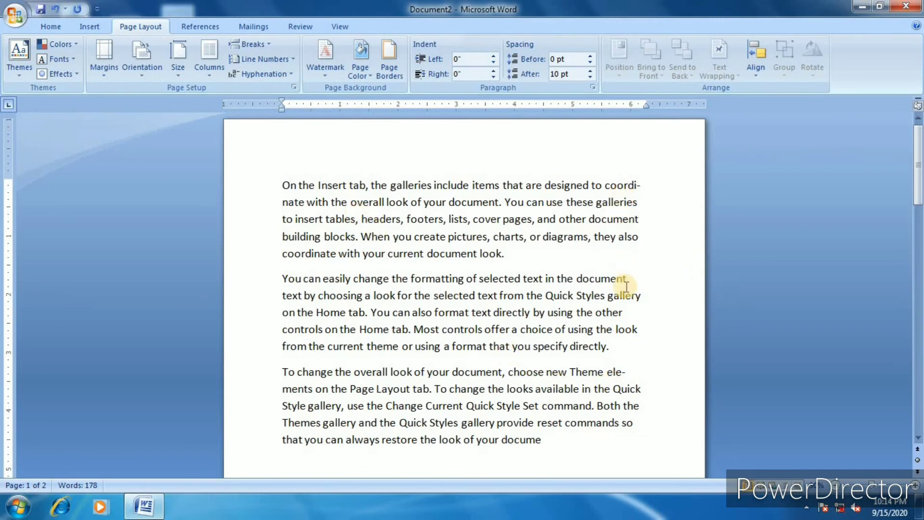
pyautogui.scroll(-1, 645, 428)
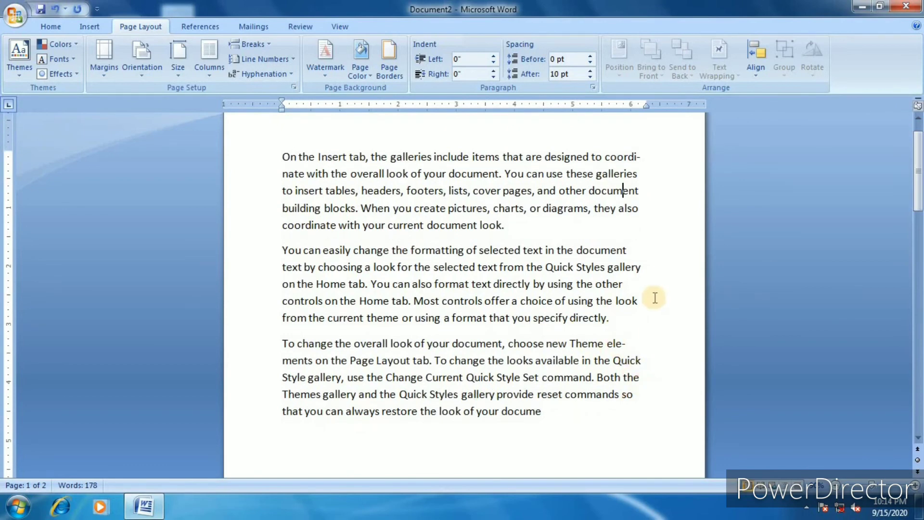
# Enlarge the whole text by one more font size increment and look over how the lines are hyphenated.
pyautogui.hotkey('ctrl', 'a')
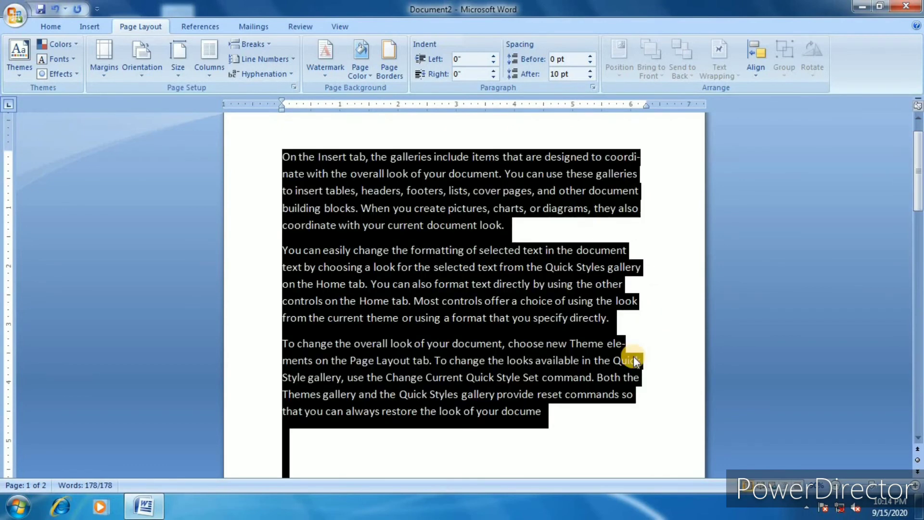
pyautogui.hotkey('ctrl', 'shift', '.')
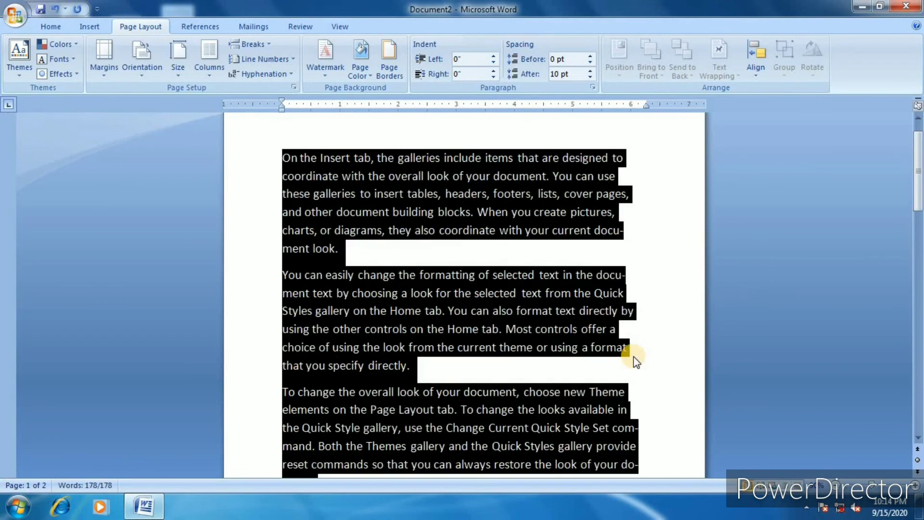
pyautogui.click(696, 335)
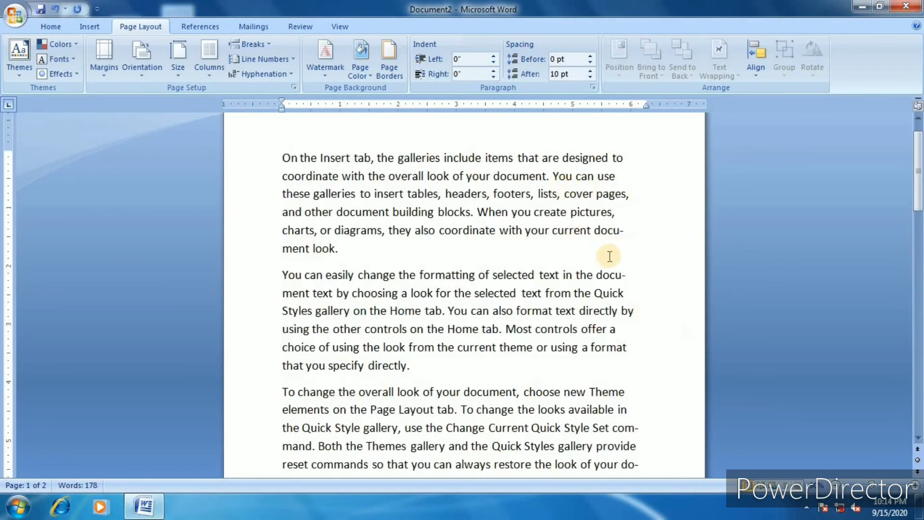
pyautogui.scroll(-3, 619, 240)
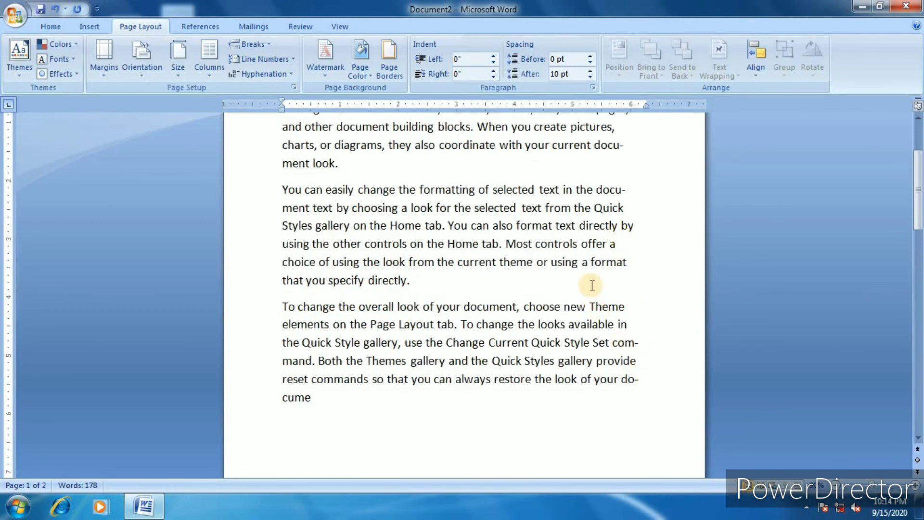
pyautogui.scroll(3, 574, 280)
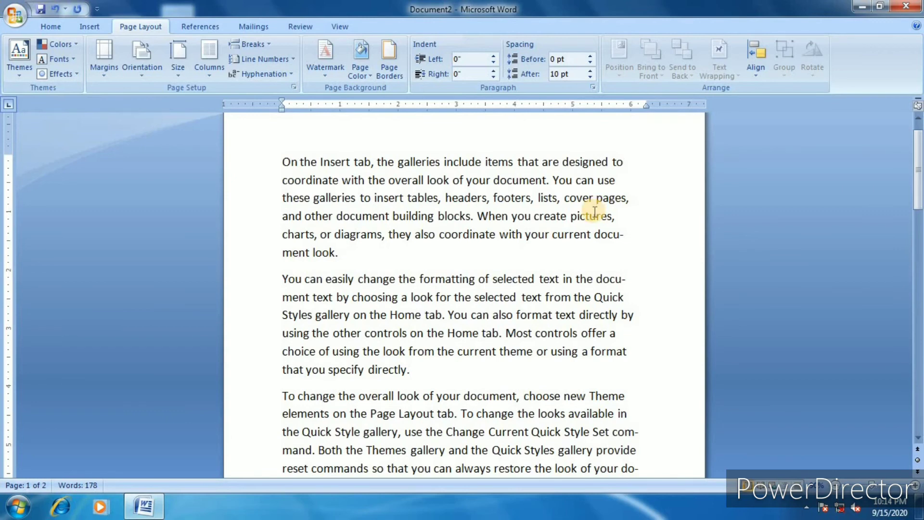
pyautogui.scroll(1, 559, 174)
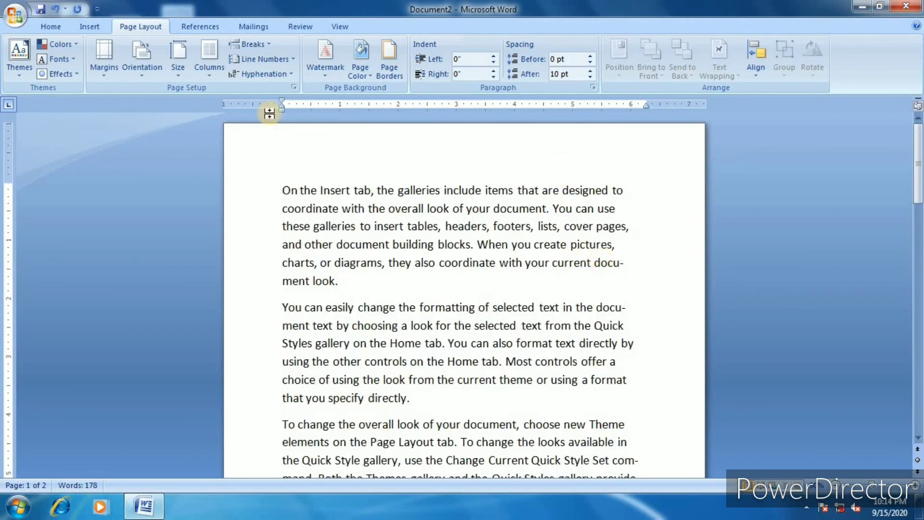
# Look at the manual hyphenation prompt, close it without hyphenating, and place the cursor at the end of the second paragraph.
pyautogui.click(276, 74)
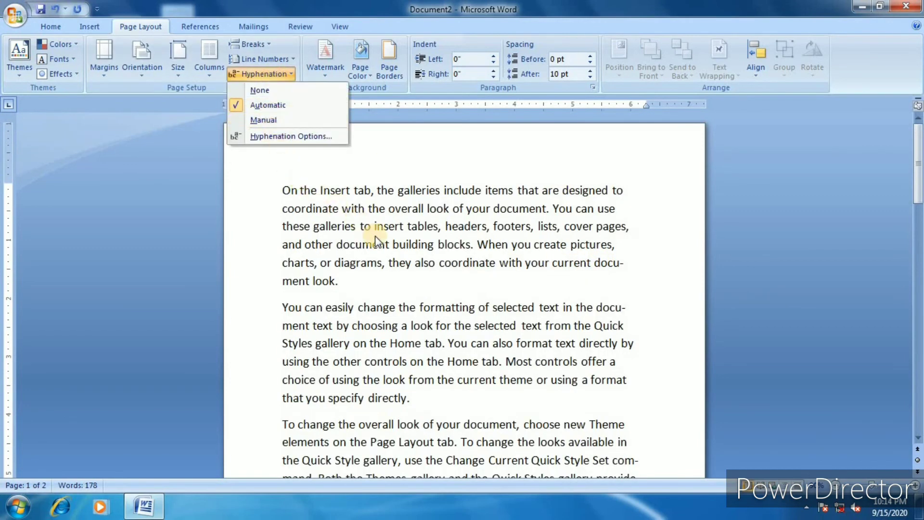
pyautogui.click(263, 120)
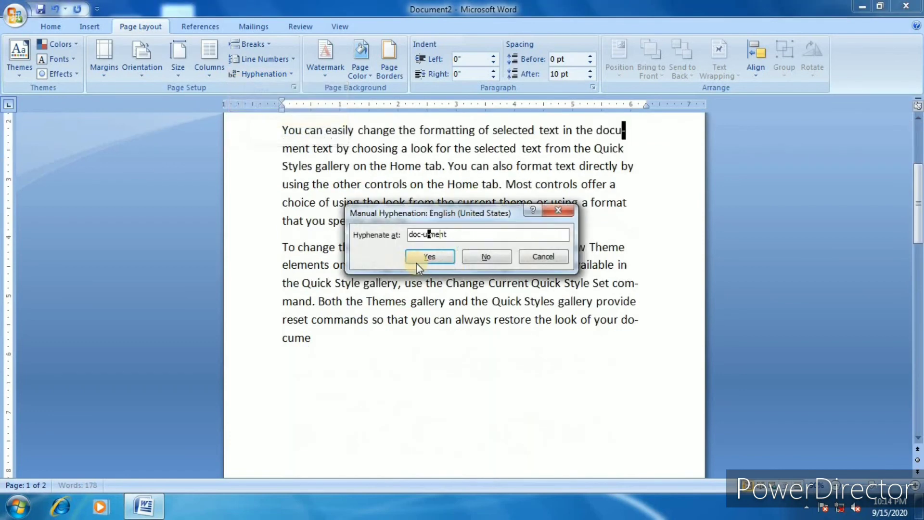
pyautogui.click(547, 217)
pyautogui.click(460, 221)
pyautogui.scroll(3, 425, 197)
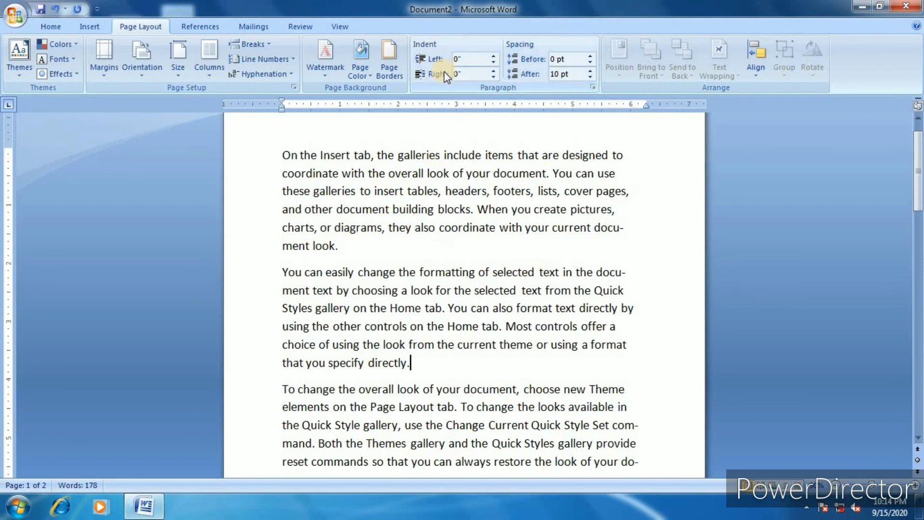
pyautogui.scroll(1, 441, 113)
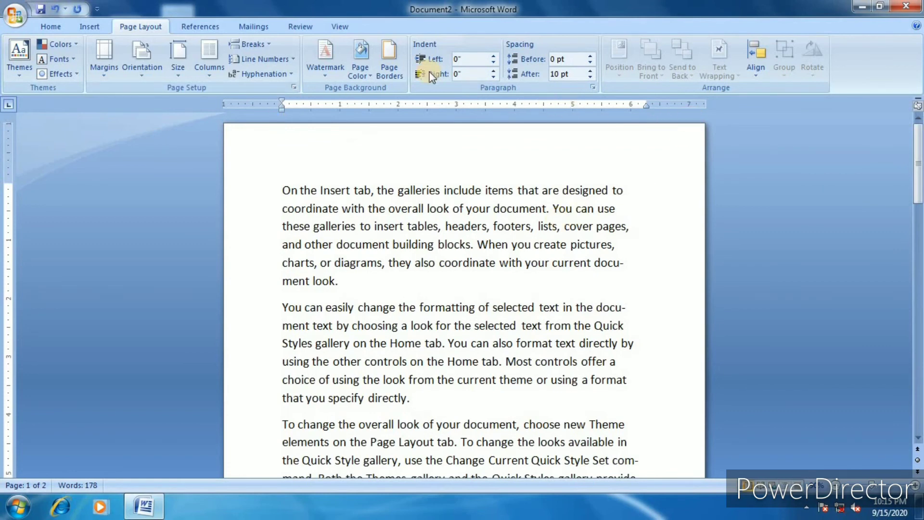
# Set the left indent of the second paragraph to 1.3".
pyautogui.click(495, 56)
pyautogui.click(494, 56)
pyautogui.click(495, 57)
pyautogui.click(495, 56)
pyautogui.click(495, 56)
pyautogui.click(494, 57)
pyautogui.click(494, 57)
pyautogui.click(495, 56)
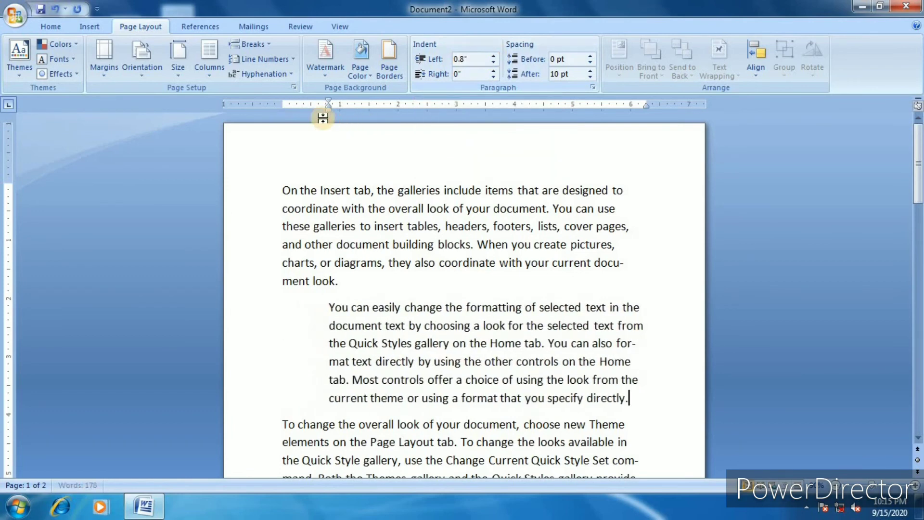
pyautogui.click(494, 56)
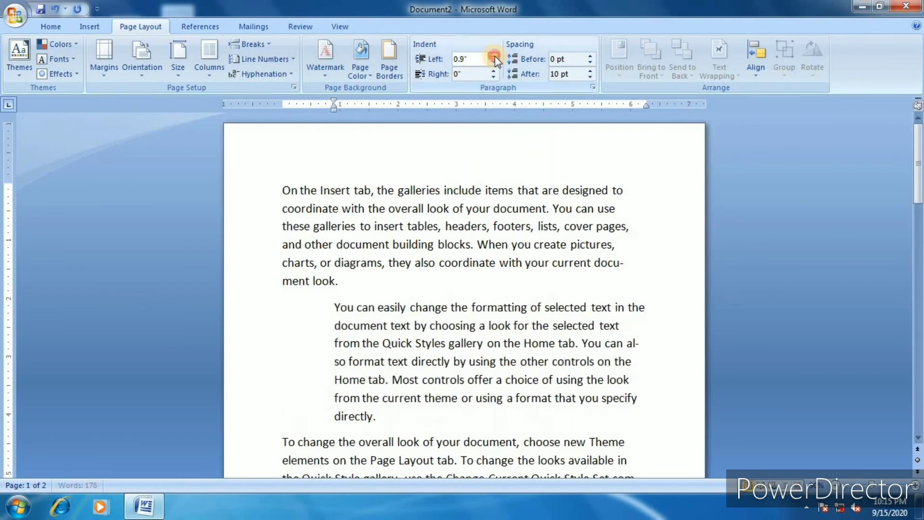
pyautogui.click(494, 56)
pyautogui.click(495, 56)
pyautogui.click(494, 57)
pyautogui.click(495, 56)
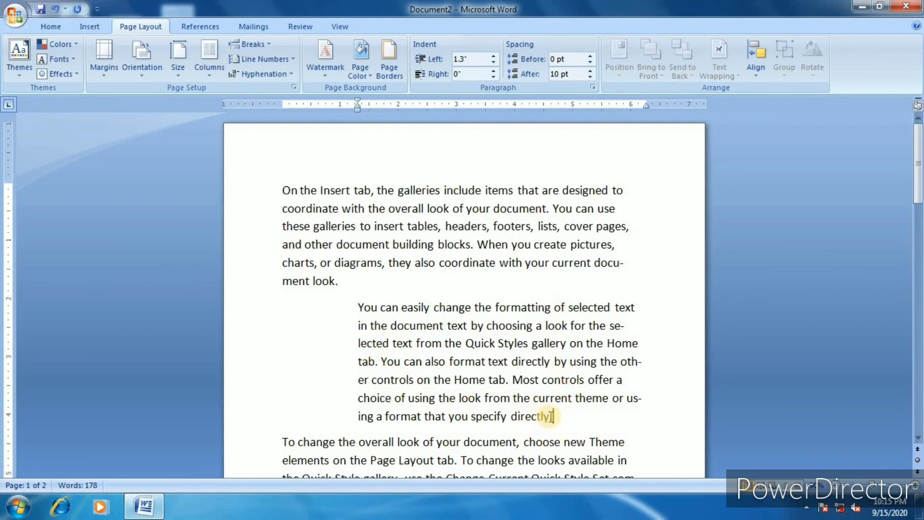
# Raise the left indent of the first paragraph to 0.4" and reduce it to 0.2".
pyautogui.click(414, 227)
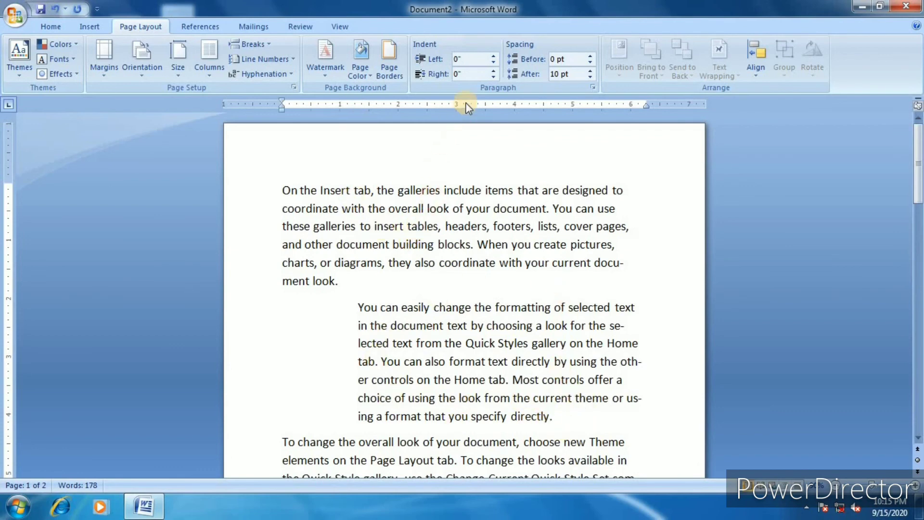
pyautogui.click(493, 56)
pyautogui.click(493, 56)
pyautogui.click(493, 56)
pyautogui.click(493, 56)
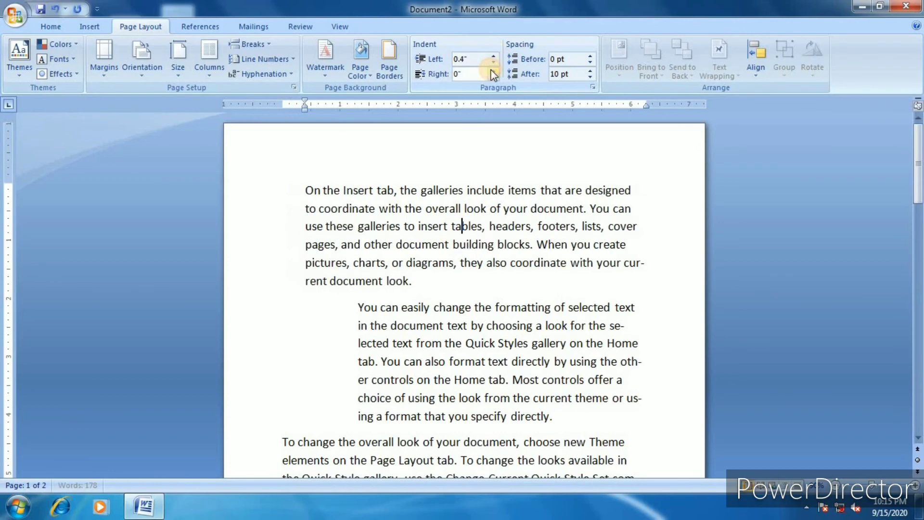
pyautogui.click(493, 62)
pyautogui.click(492, 62)
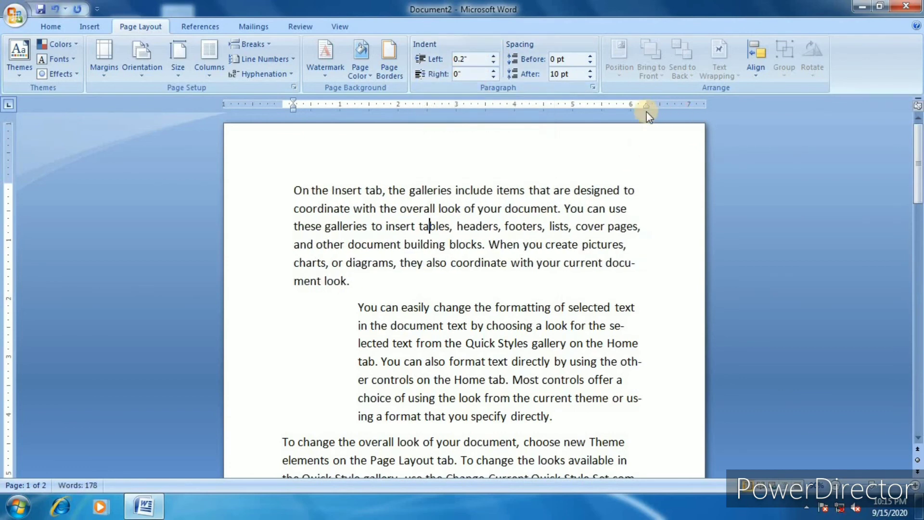
# Try negative and positive right indents on the first paragraph, ending with a right indent of 1.3".
pyautogui.click(494, 77)
pyautogui.click(494, 76)
pyautogui.click(494, 76)
pyautogui.click(494, 76)
pyautogui.click(493, 70)
pyautogui.click(493, 70)
pyautogui.click(493, 71)
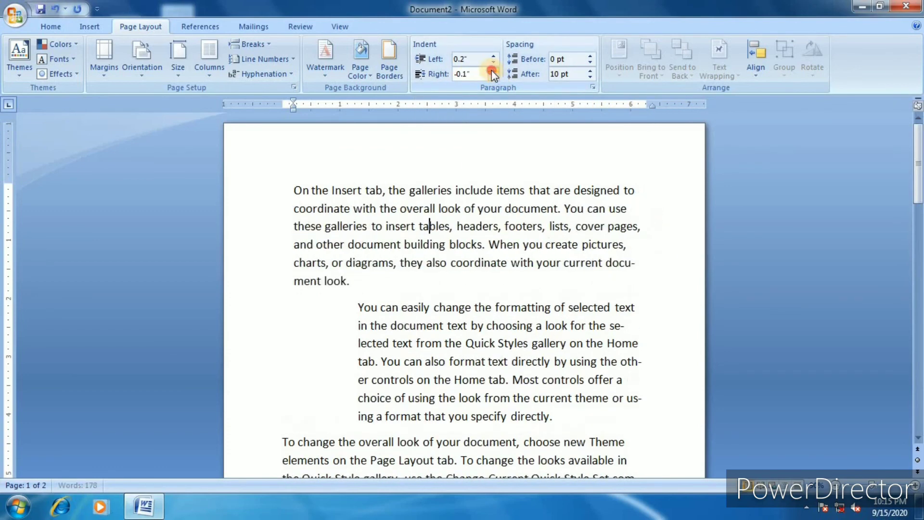
pyautogui.click(492, 71)
pyautogui.click(492, 71)
pyautogui.click(493, 71)
pyautogui.click(493, 71)
pyautogui.click(493, 70)
pyautogui.click(493, 70)
pyautogui.click(493, 71)
pyautogui.click(492, 71)
pyautogui.click(493, 71)
pyautogui.click(493, 70)
pyautogui.click(493, 71)
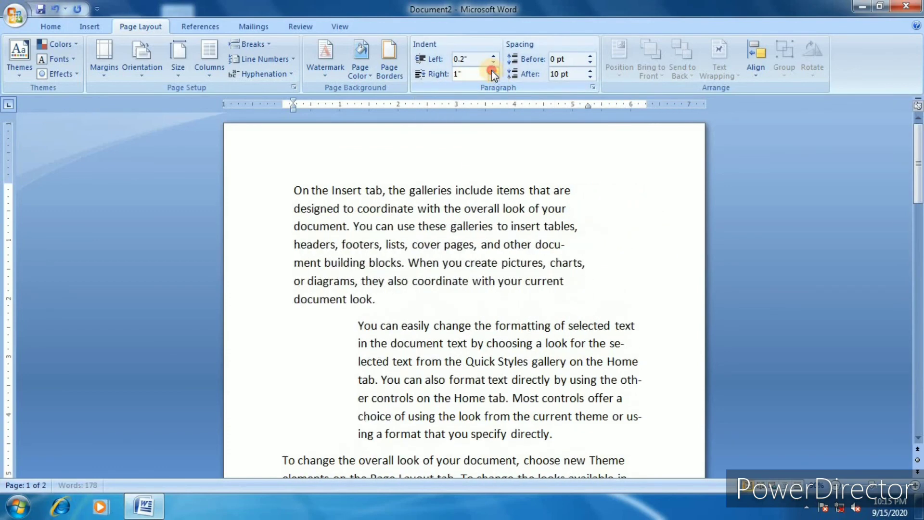
pyautogui.click(493, 71)
pyautogui.click(492, 71)
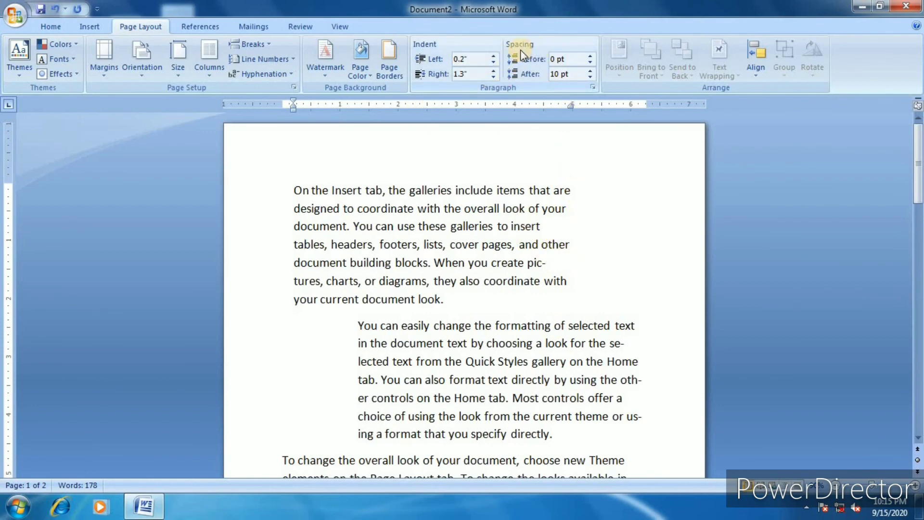
# Undo the positive right indent changes on the first paragraph, step by step.
pyautogui.hotkey('ctrl', 'z')
pyautogui.hotkey('ctrl', 'z')
pyautogui.hotkey('ctrl', 'z')
pyautogui.hotkey('ctrl', 'z')
pyautogui.hotkey('ctrl', 'z')
pyautogui.hotkey('ctrl', 'z')
pyautogui.hotkey('ctrl', 'z')
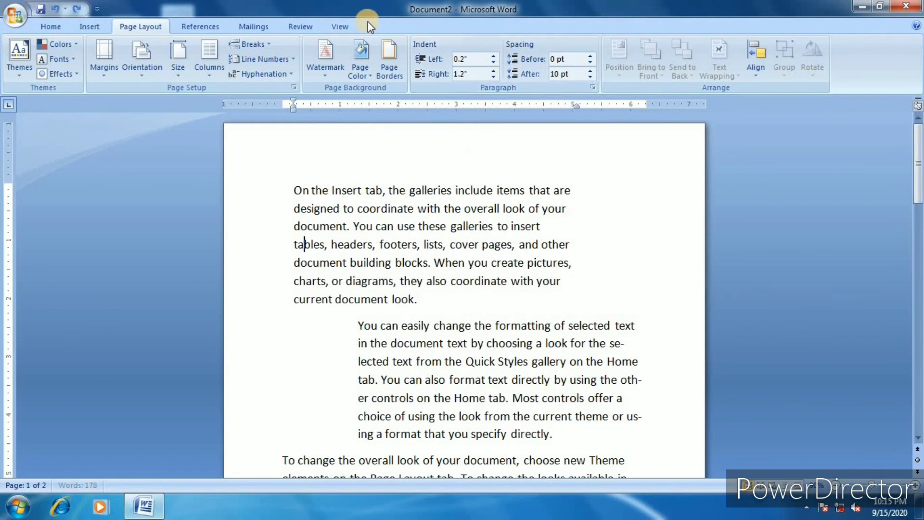
pyautogui.hotkey('ctrl', 'z')
pyautogui.hotkey('ctrl', 'z')
pyautogui.hotkey('ctrl', 'z')
pyautogui.hotkey('ctrl', 'z')
pyautogui.hotkey('ctrl', 'z')
pyautogui.hotkey('ctrl', 'z')
pyautogui.hotkey('ctrl', 'z')
pyautogui.hotkey('ctrl', 'z')
pyautogui.hotkey('ctrl', 'z')
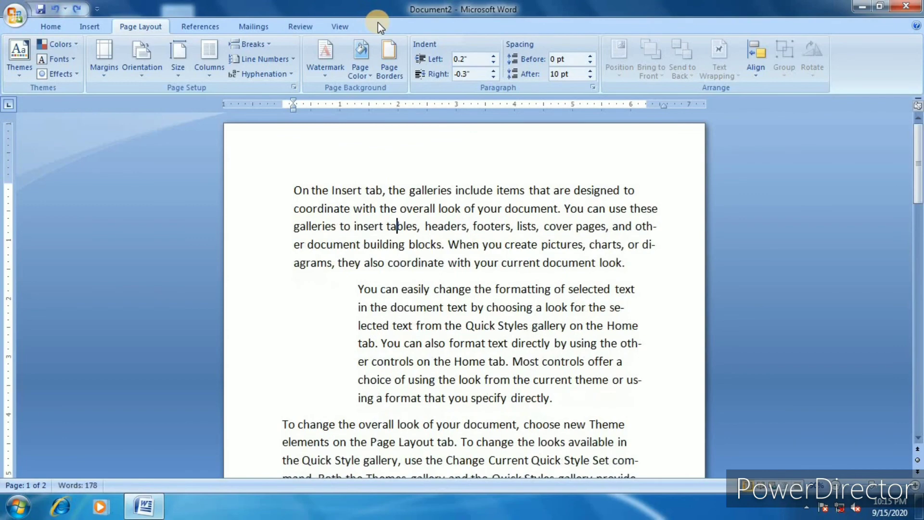
# Clear the character formatting of the whole document and undo that clearing.
pyautogui.hotkey('ctrl', 'a')
pyautogui.hotkey('ctrl', 'space')
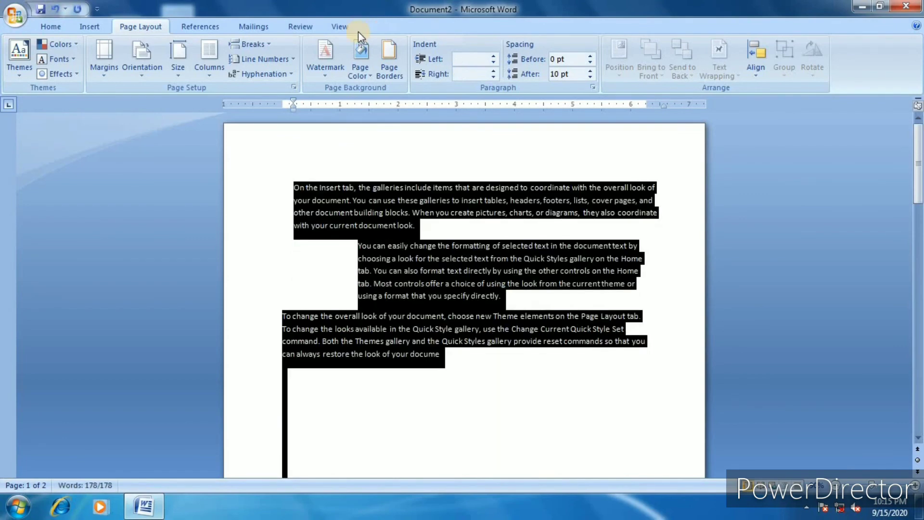
pyautogui.hotkey('ctrl', 'z')
# Undo all the remaining indent changes on the first and second paragraphs.
pyautogui.hotkey('ctrl', 'z')
pyautogui.hotkey('ctrl', 'z')
pyautogui.hotkey('ctrl', 'z')
pyautogui.hotkey('ctrl', 'z')
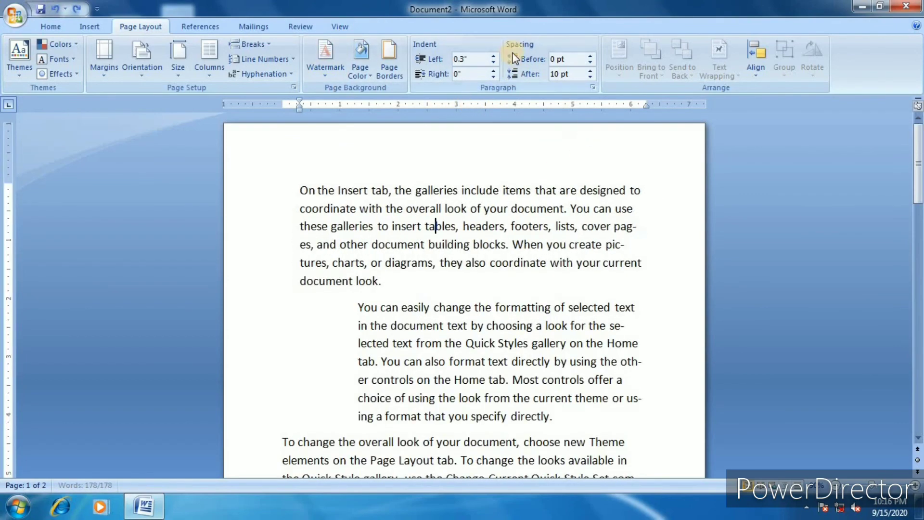
pyautogui.hotkey('ctrl', 'z')
pyautogui.hotkey('ctrl', 'z')
pyautogui.hotkey('ctrl', 'z')
pyautogui.hotkey('ctrl', 'z')
pyautogui.hotkey('ctrl', 'z')
pyautogui.hotkey('ctrl', 'z')
pyautogui.hotkey('ctrl', 'z')
pyautogui.hotkey('ctrl', 'z')
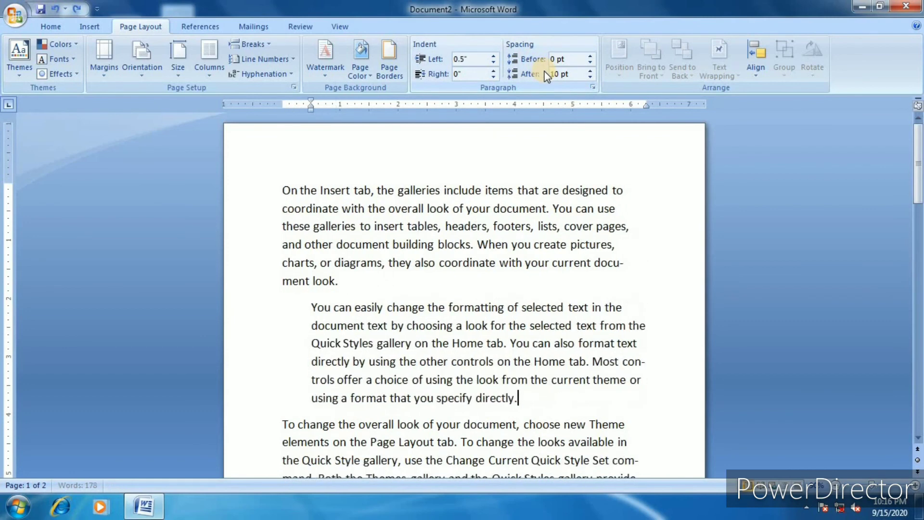
pyautogui.hotkey('ctrl', 'z')
pyautogui.hotkey('ctrl', 'z')
pyautogui.hotkey('ctrl', 'z')
pyautogui.hotkey('ctrl', 'z')
pyautogui.click(430, 280)
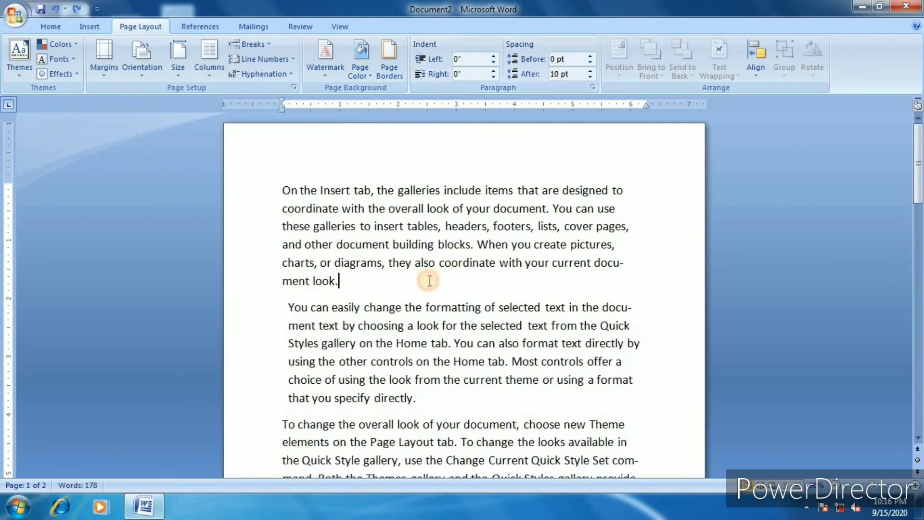
pyautogui.hotkey('ctrl', 'z')
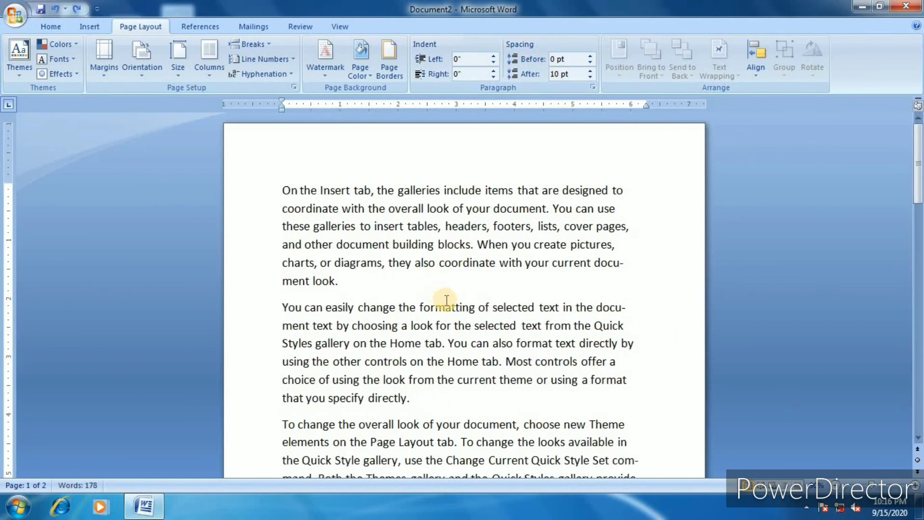
# Set the spacing before all paragraphs in the document to 78 pt and look over the gaps between them.
pyautogui.hotkey('ctrl', 'a')
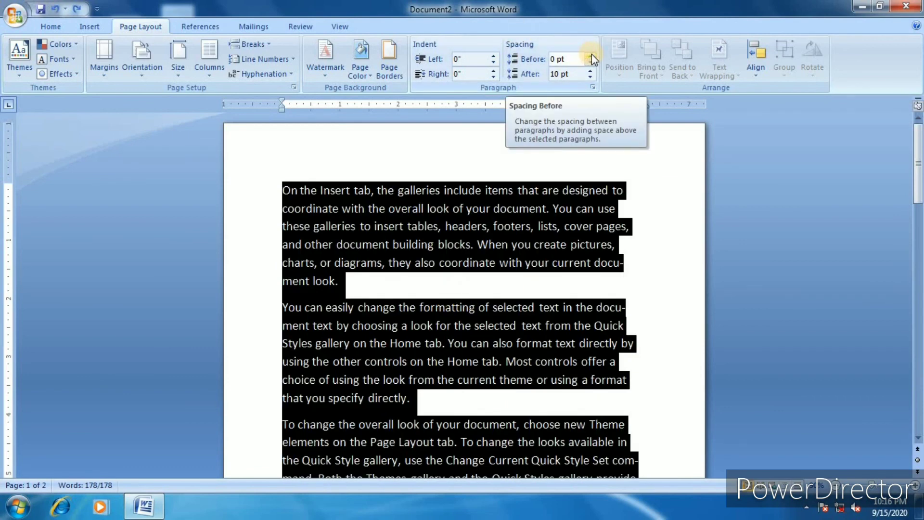
pyautogui.moveTo(591, 54); pyautogui.dragTo(591, 54)
pyautogui.click(488, 248)
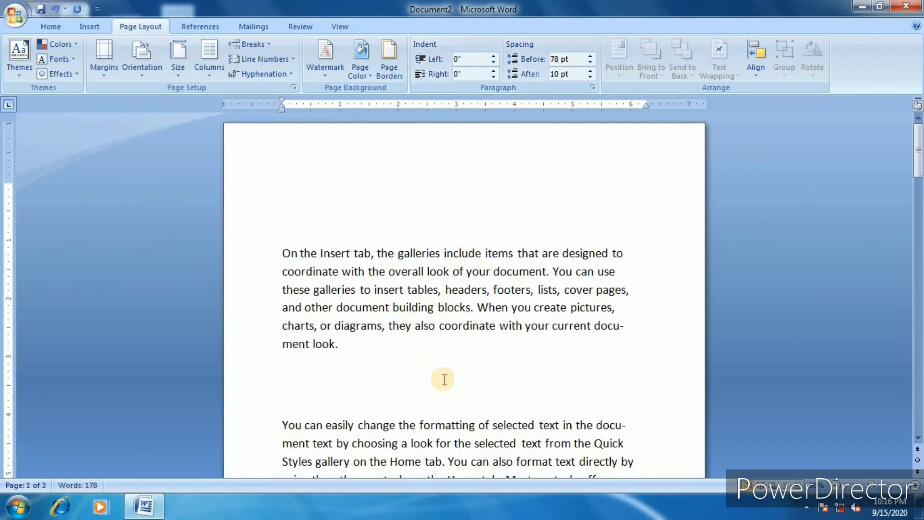
pyautogui.scroll(-6, 443, 380)
pyautogui.scroll(4, 458, 248)
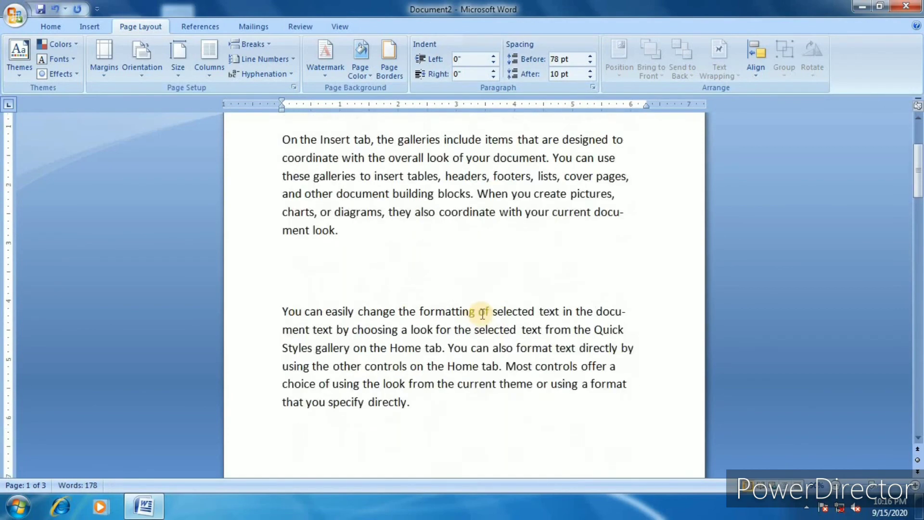
pyautogui.scroll(2, 483, 313)
# Set the spacing before all paragraphs in the document to Auto and the spacing after them to 78 pt.
pyautogui.hotkey('ctrl', 'a')
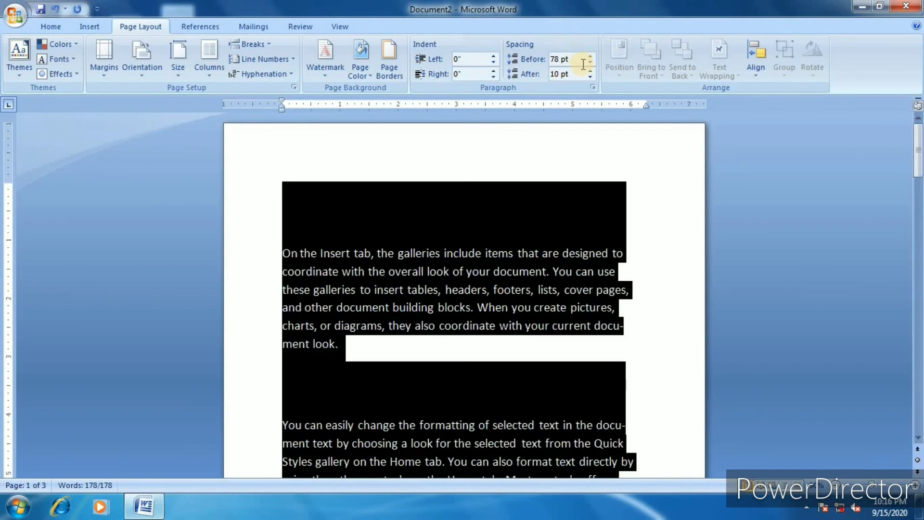
pyautogui.moveTo(590, 63); pyautogui.dragTo(590, 62)
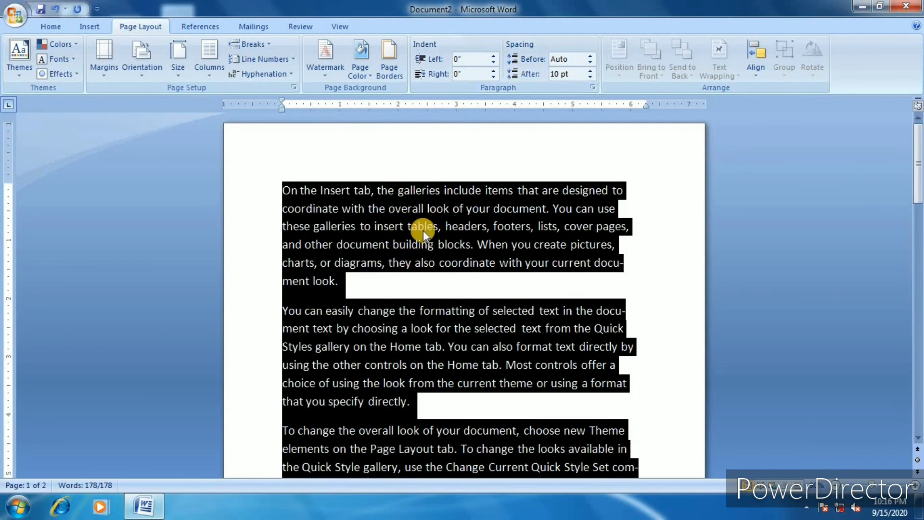
pyautogui.click(588, 72)
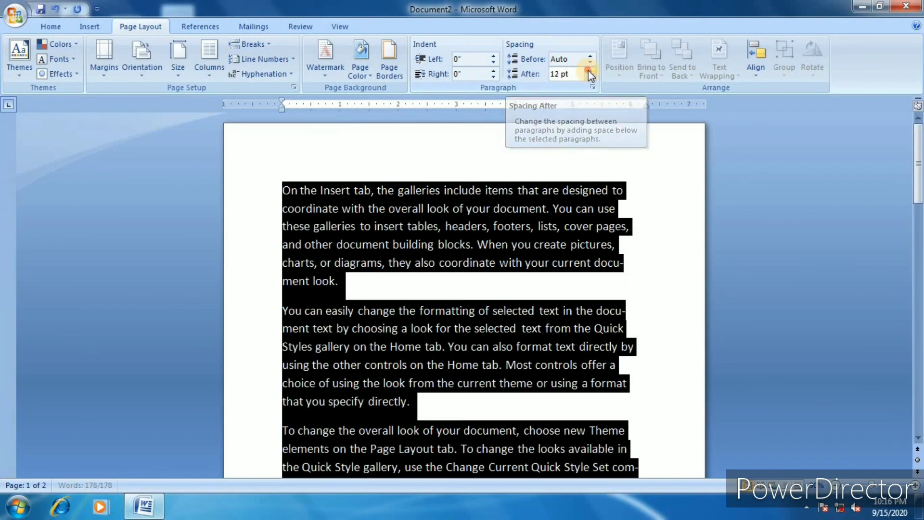
pyautogui.moveTo(588, 70); pyautogui.dragTo(355, 347)
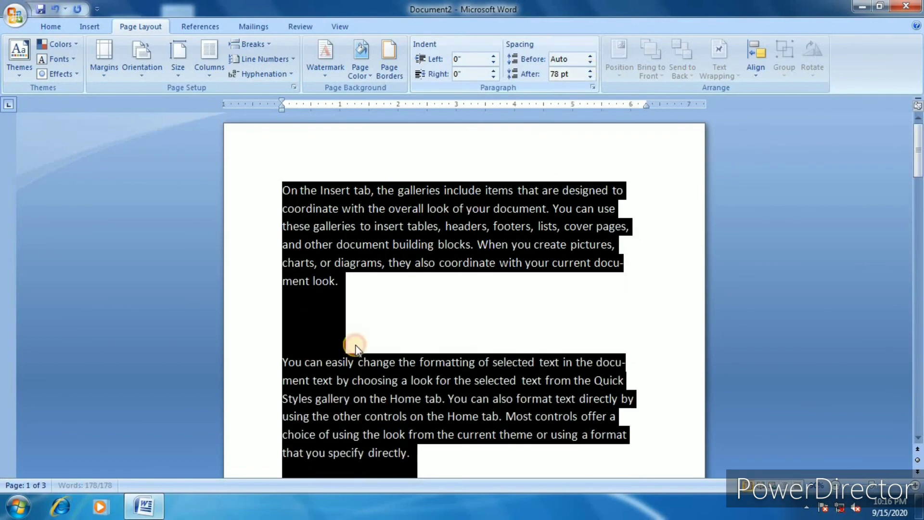
pyautogui.click(358, 337)
pyautogui.scroll(-4, 375, 337)
pyautogui.scroll(4, 435, 385)
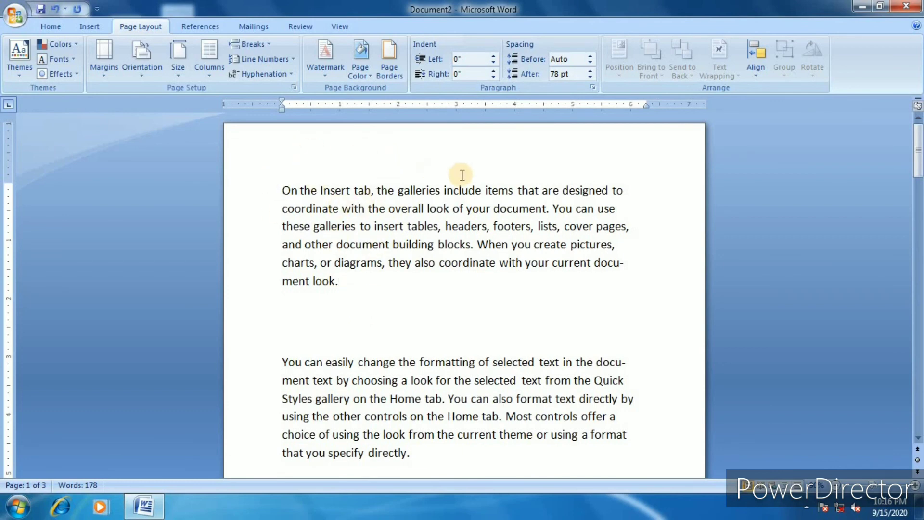
# Draw an ellipse about 1.57" wide and 1.42" high in the gap between the first and second paragraphs.
pyautogui.click(499, 168)
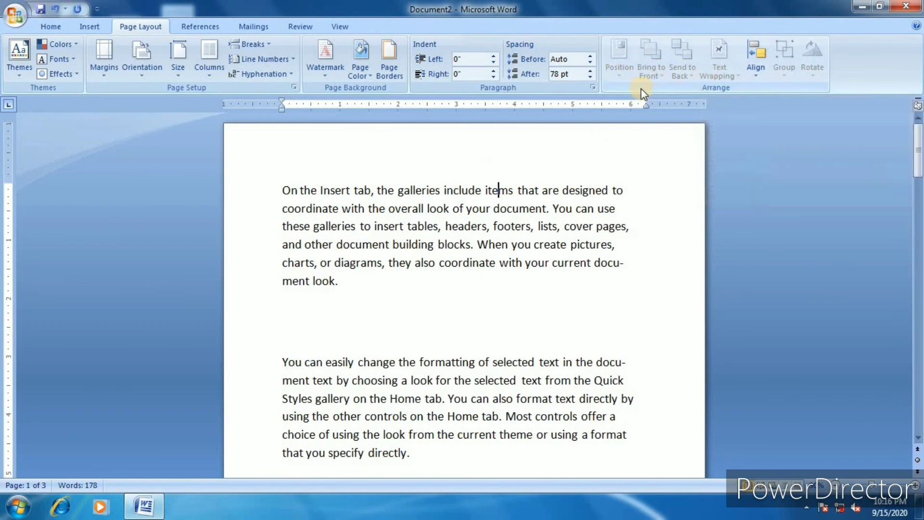
pyautogui.click(91, 28)
pyautogui.click(218, 78)
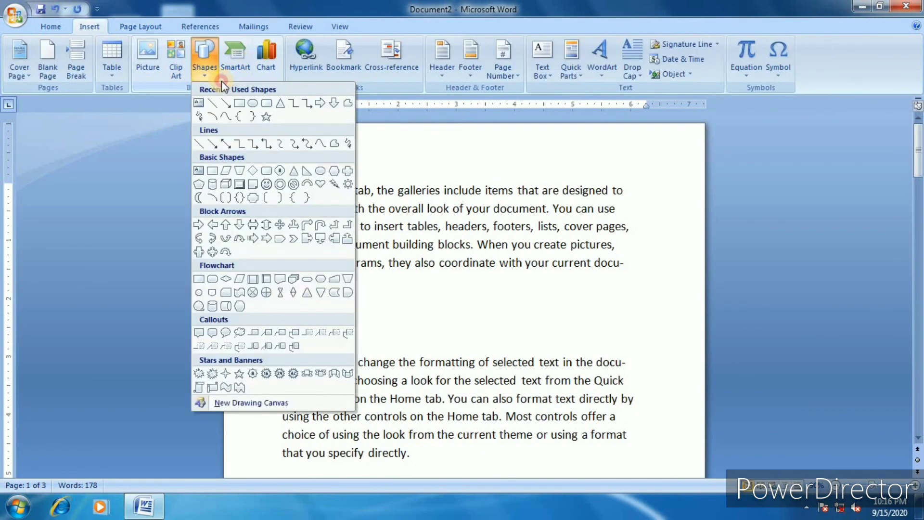
pyautogui.click(253, 103)
pyautogui.moveTo(424, 272)
pyautogui.mouseDown()
pyautogui.moveTo(501, 355)
pyautogui.moveTo(516, 352)
pyautogui.mouseUp()
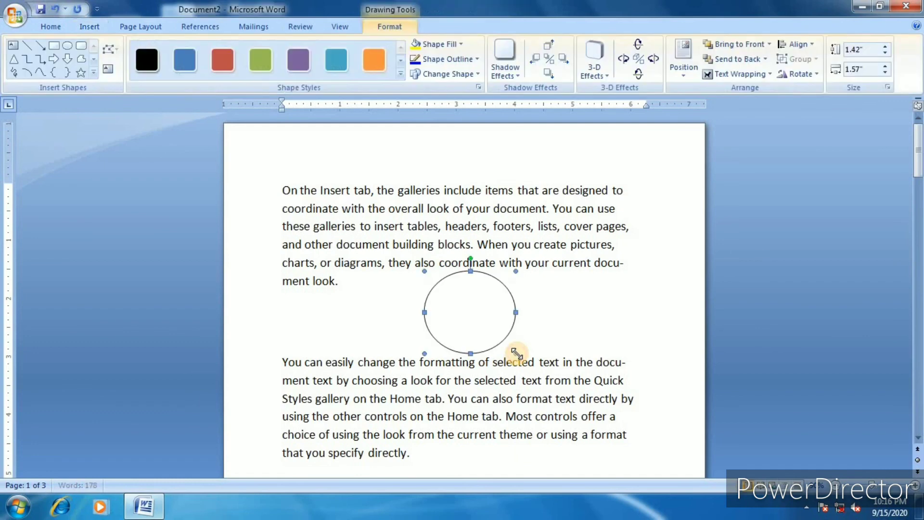
# Examine the position choices and the other arrange options available for the selected ellipse, including text wrapping.
pyautogui.click(149, 29)
pyautogui.click(621, 61)
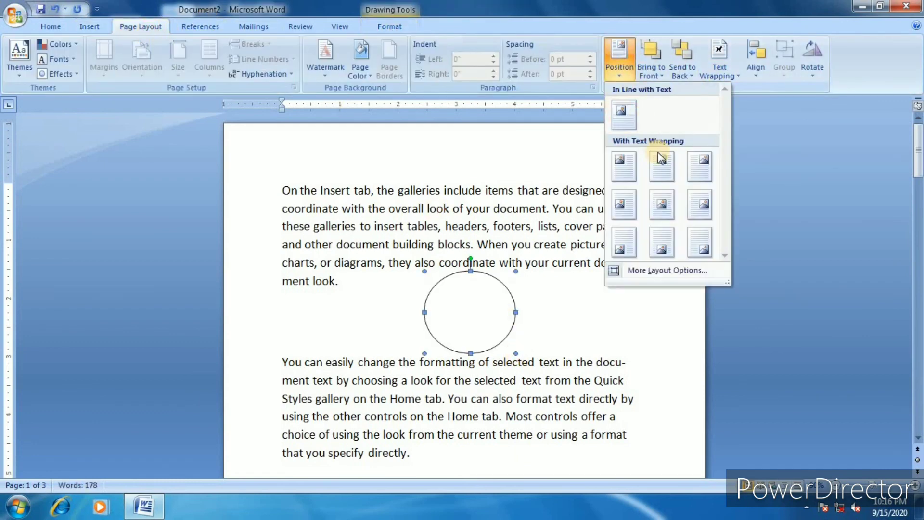
pyautogui.click(471, 295)
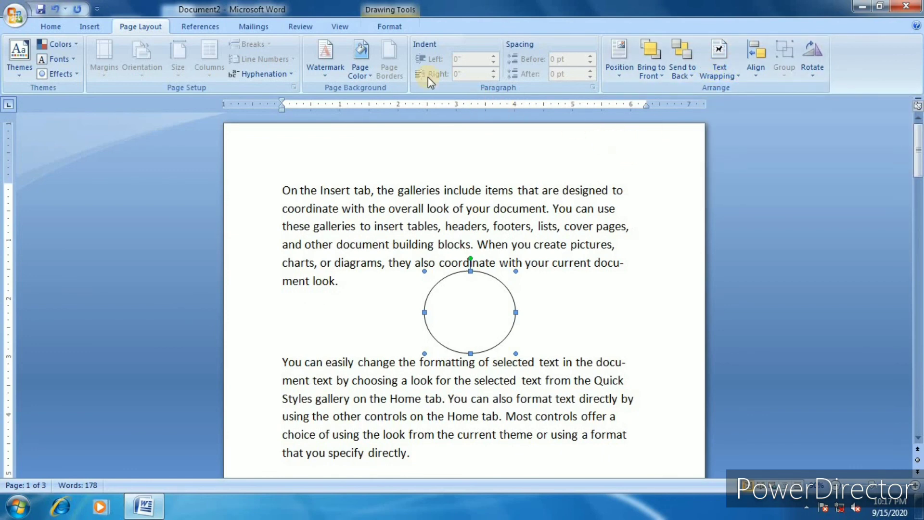
pyautogui.click(390, 27)
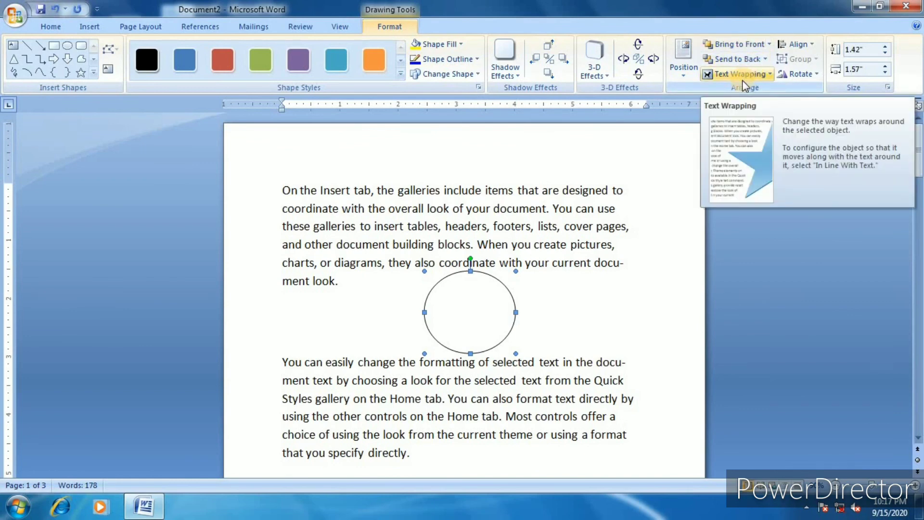
pyautogui.click(145, 27)
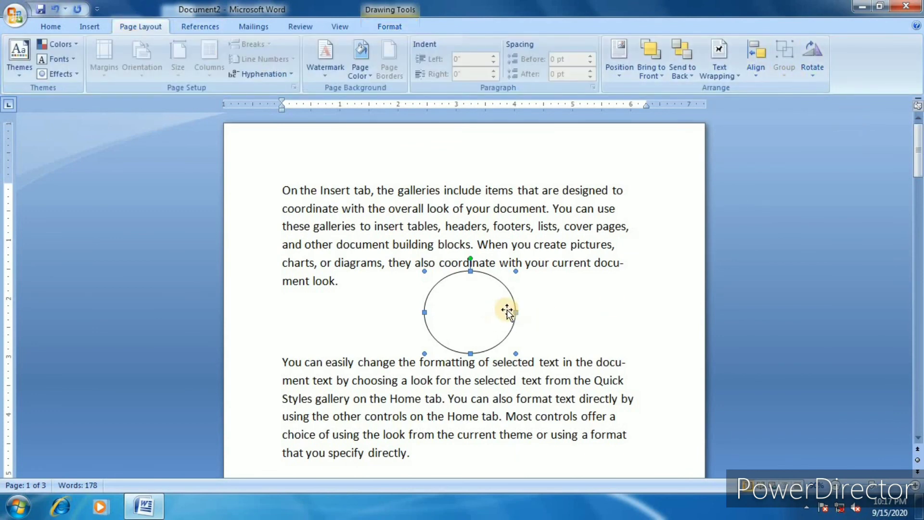
# Move the ellipse slightly left and down between the two paragraphs, and display the References commands.
pyautogui.moveTo(483, 314); pyautogui.dragTo(442, 323)
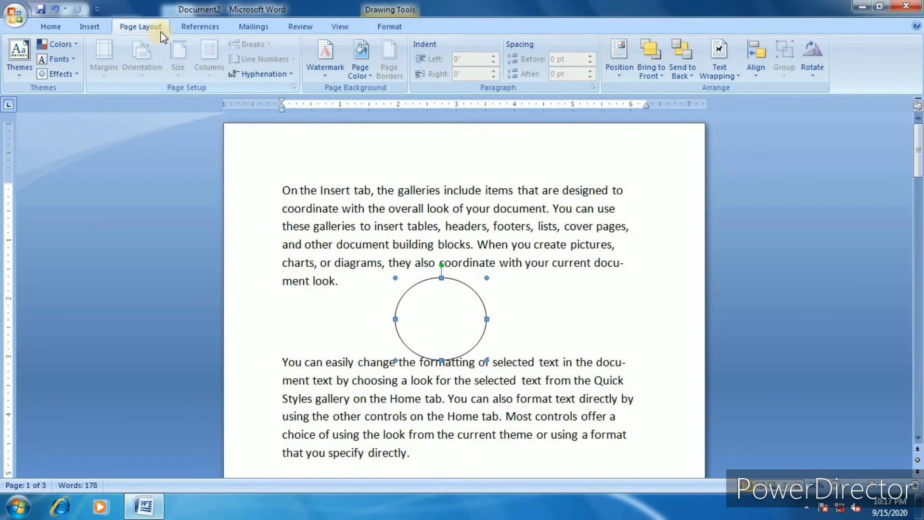
pyautogui.click(209, 28)
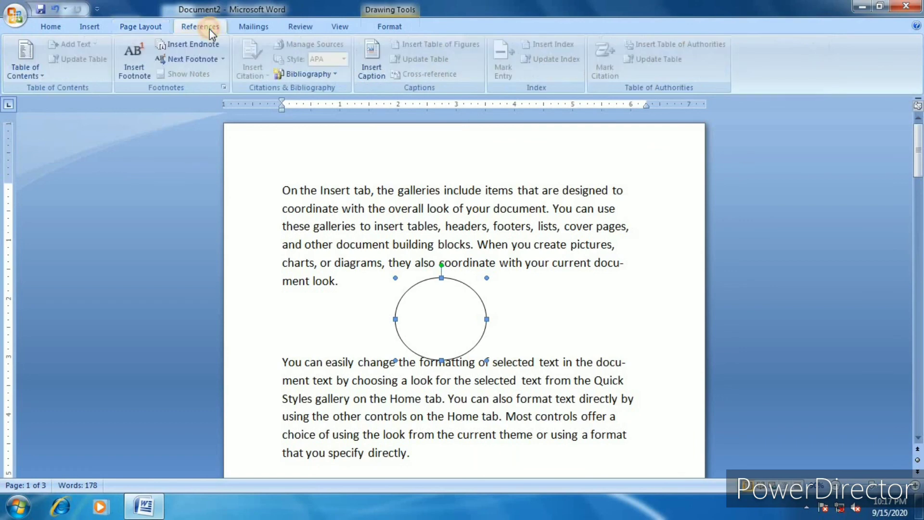